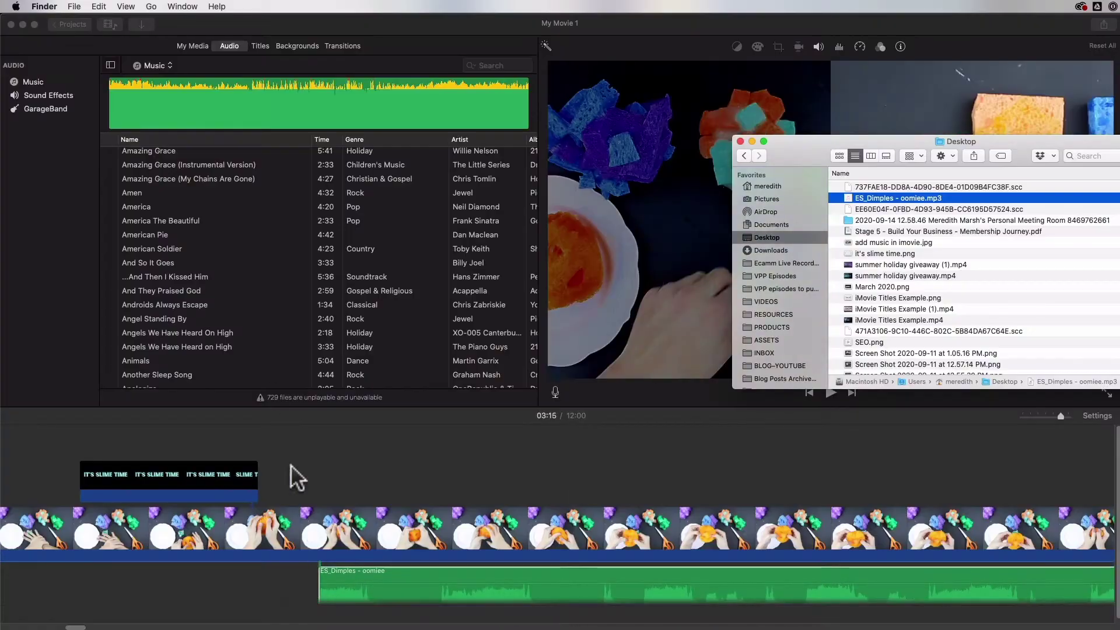
Show the project's media library and view the earlier part of the movie timeline
left_click(190, 45)
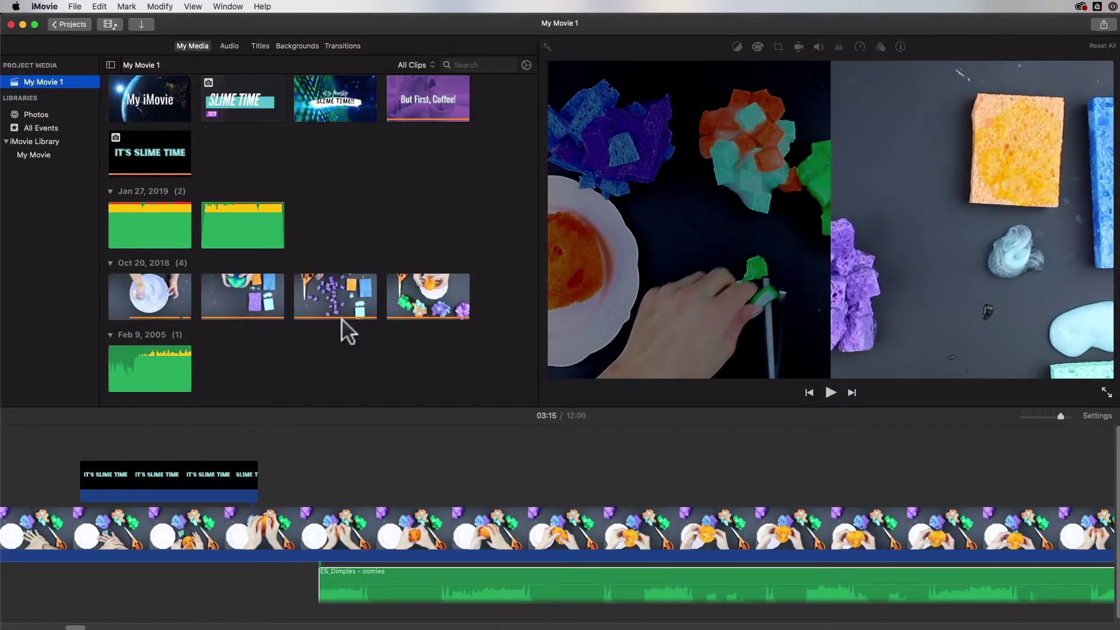
scroll(538, 572, "left", 10)
key("super+minus")
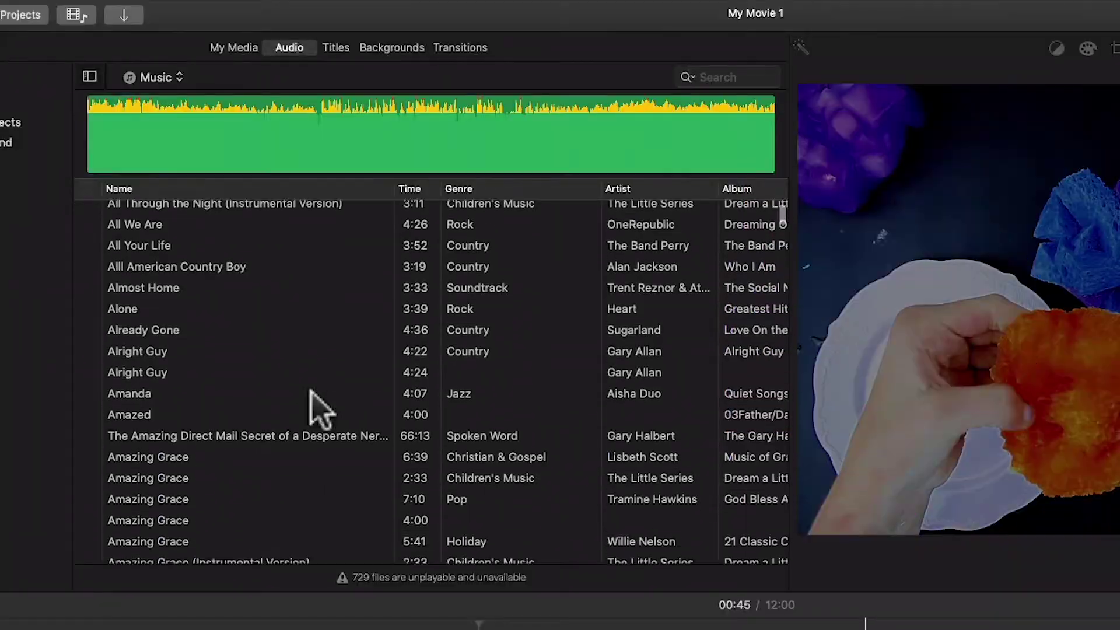
Place the song American Pie from the music library beneath the main video clip and play back the result
scroll(313, 392, "down", 2)
scroll(320, 409, "down", 5)
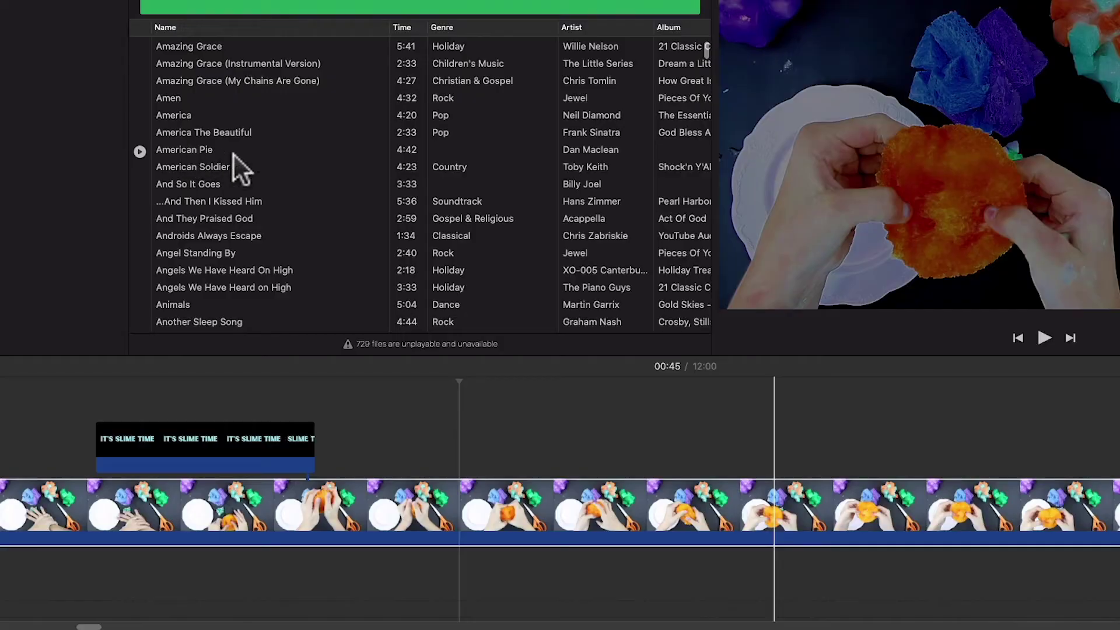
left_click_drag(509, 561, 510, 562)
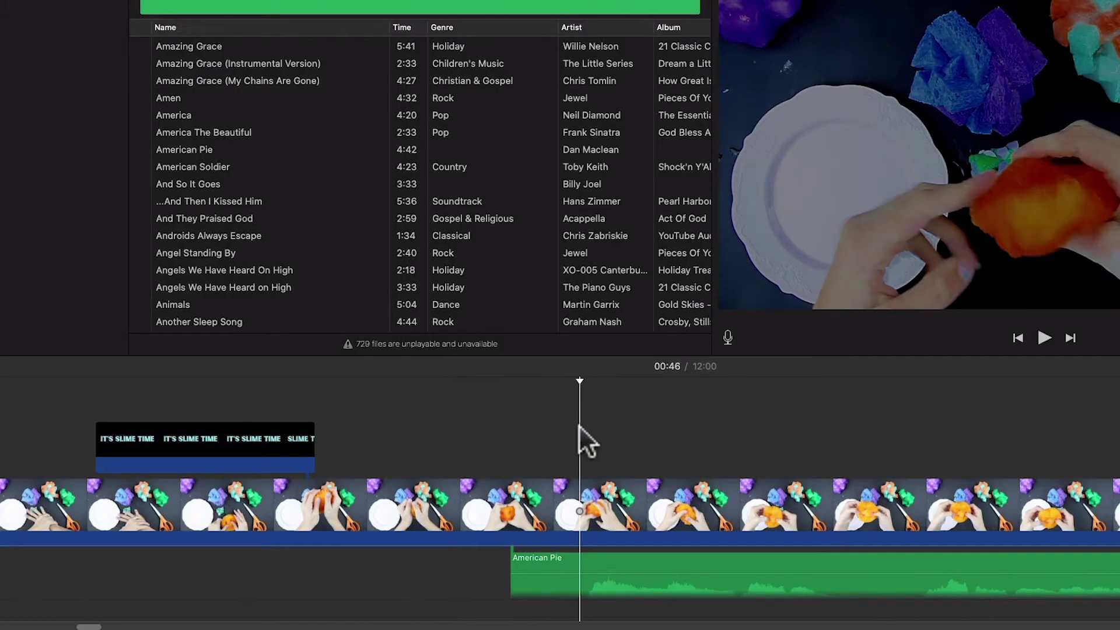
key("space")
key("space")
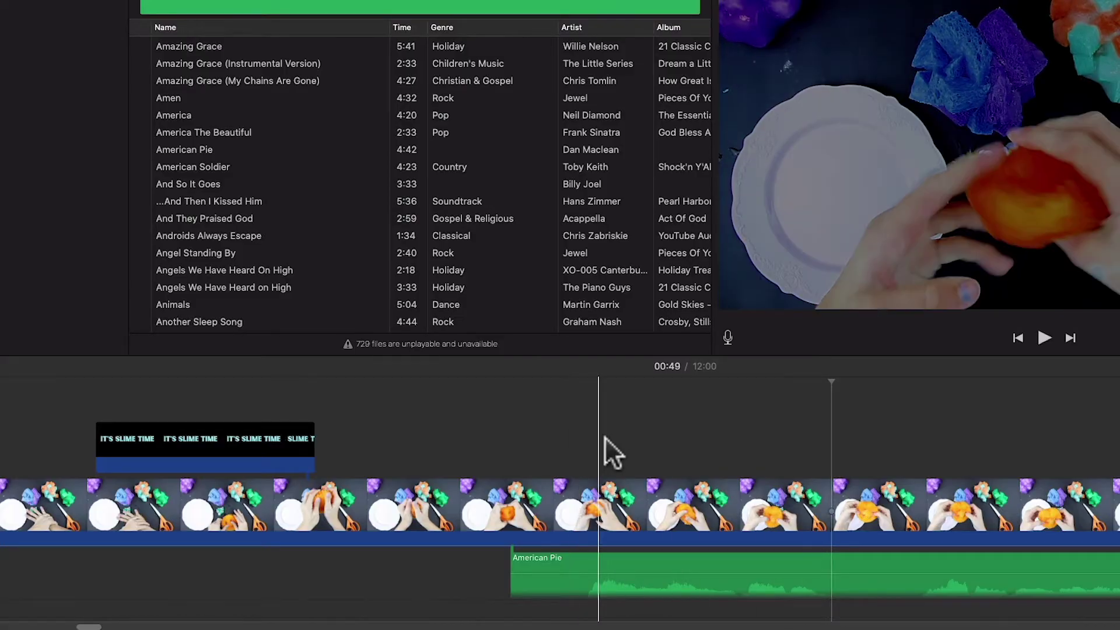
scroll(663, 551, "down", 1)
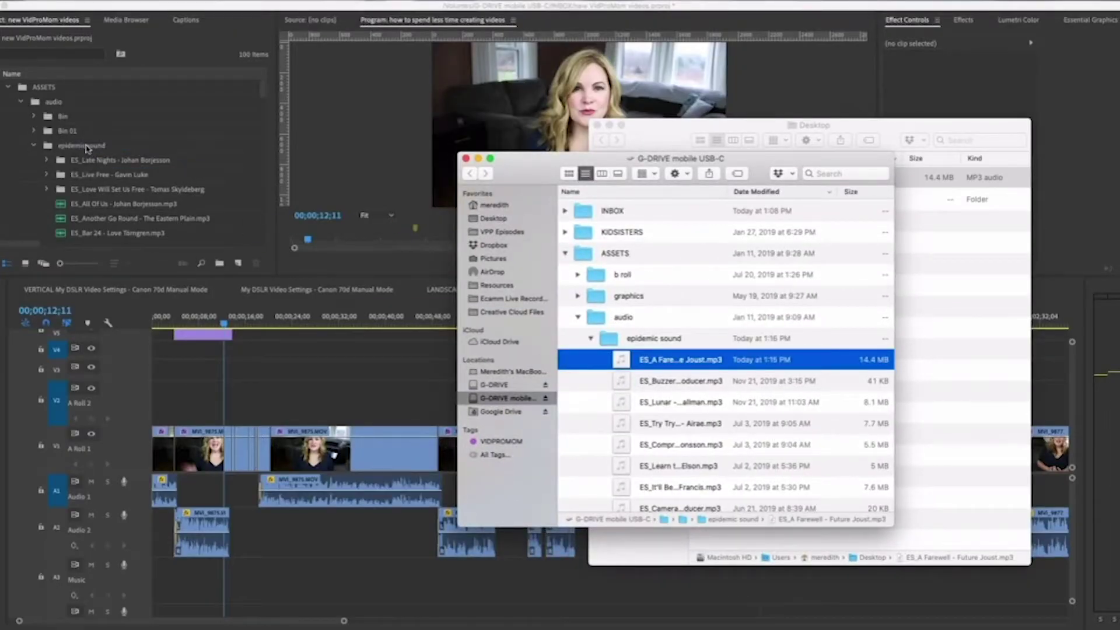
In Premiere Pro, add ES_A Farewell - Future Joust.mp3 to the epidemicsound bin and place it on the Music track at the playhead
left_click_drag(85, 148, 62, 207)
left_click_drag(231, 566, 228, 569)
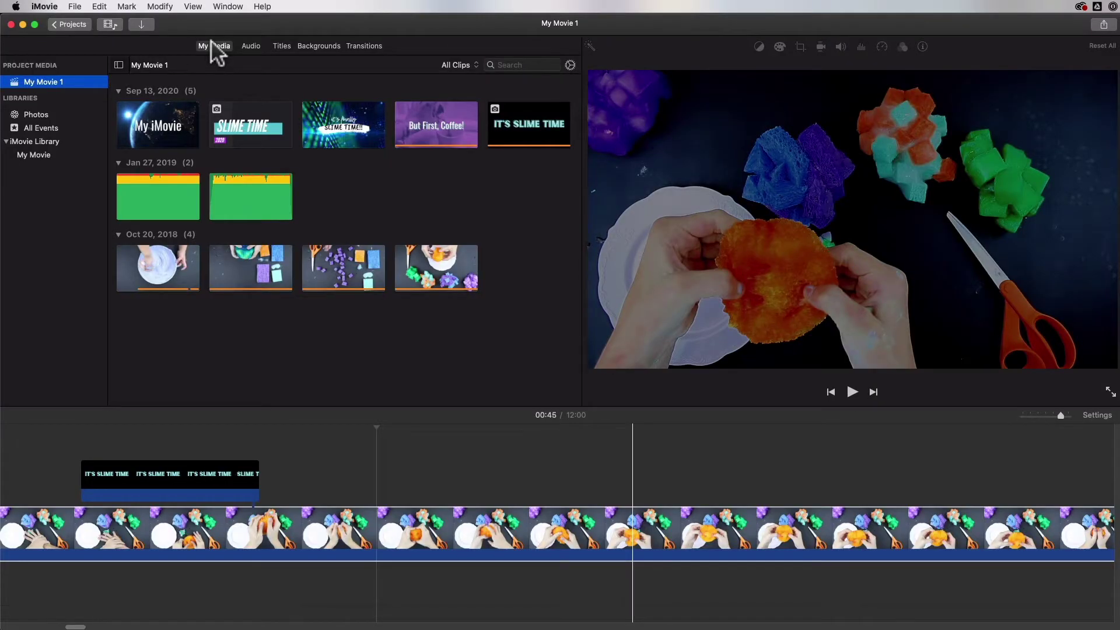
In iMovie, browse the music library and place a song beneath the main video clip in the timeline
left_click(249, 44)
scroll(265, 272, "down", 10)
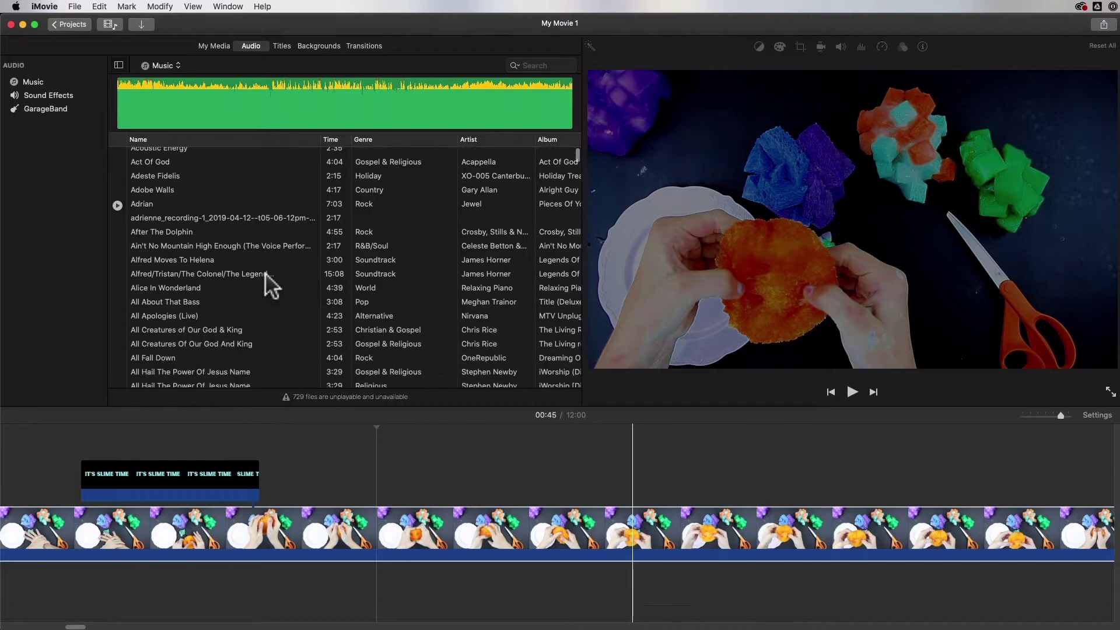
scroll(265, 272, "down", 15)
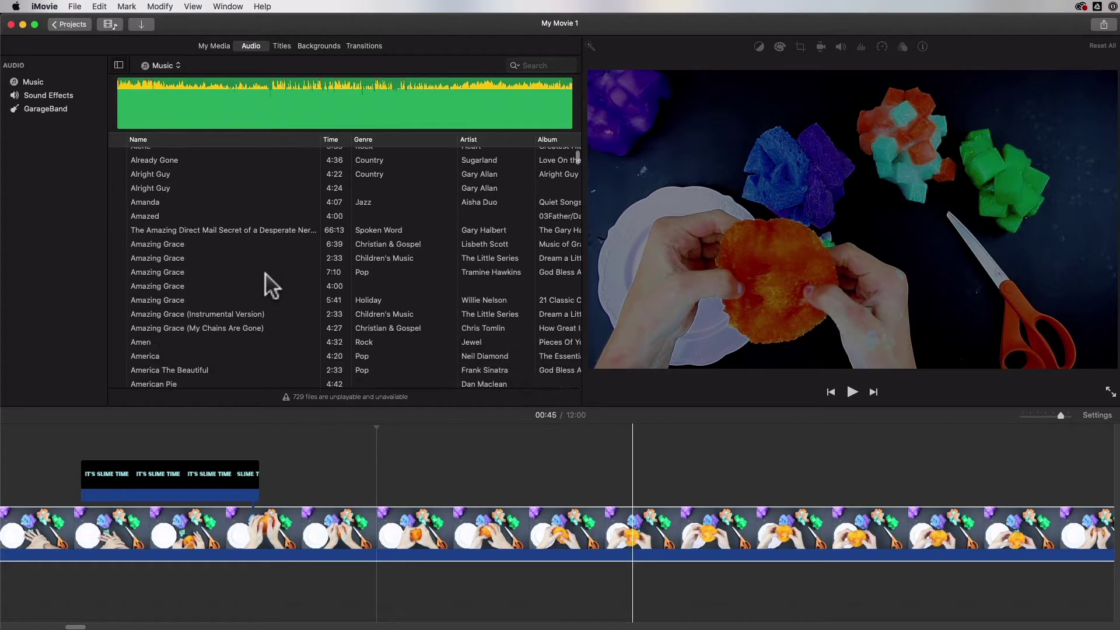
left_click_drag(418, 577, 419, 578)
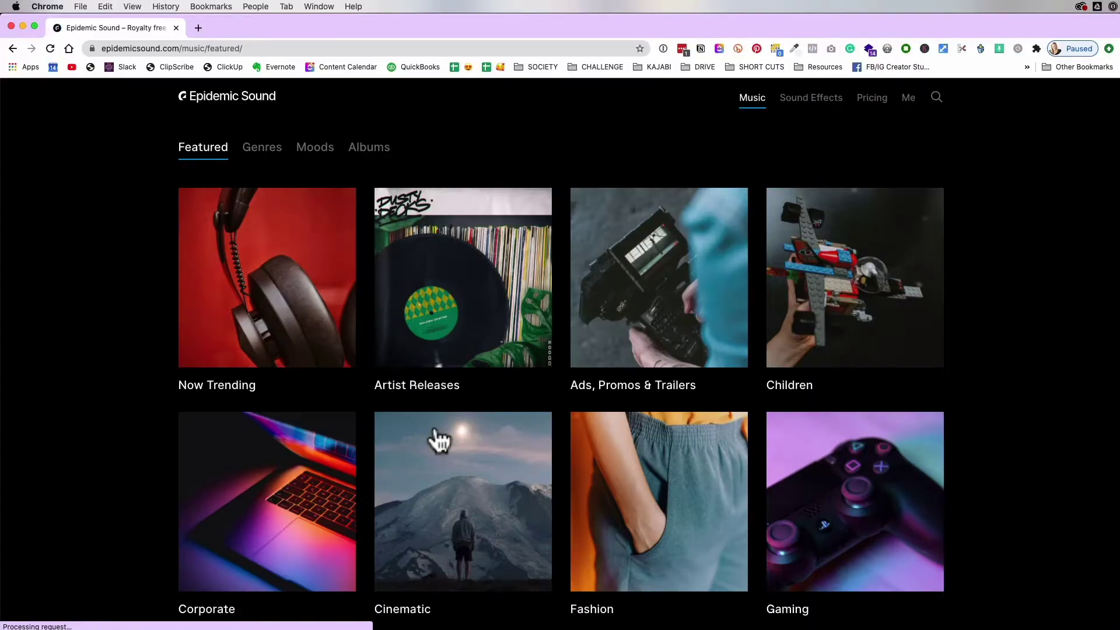
In Chrome, browse Epidemic Sound's Cinematic category and download the track Dimples from the Creative Photography album
left_click(434, 488)
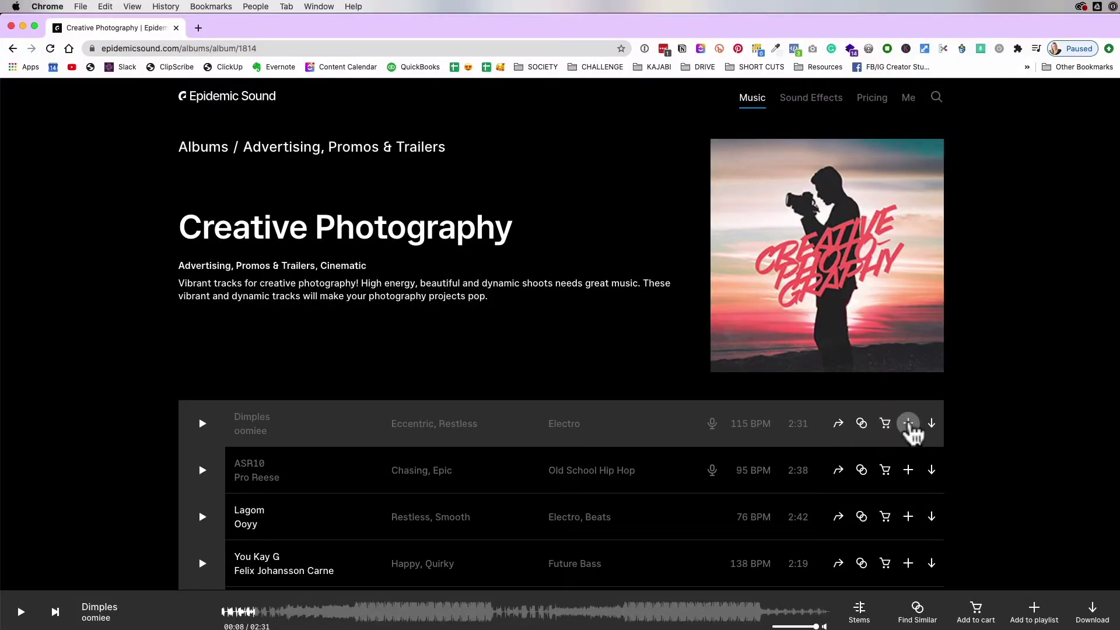
left_click(932, 424)
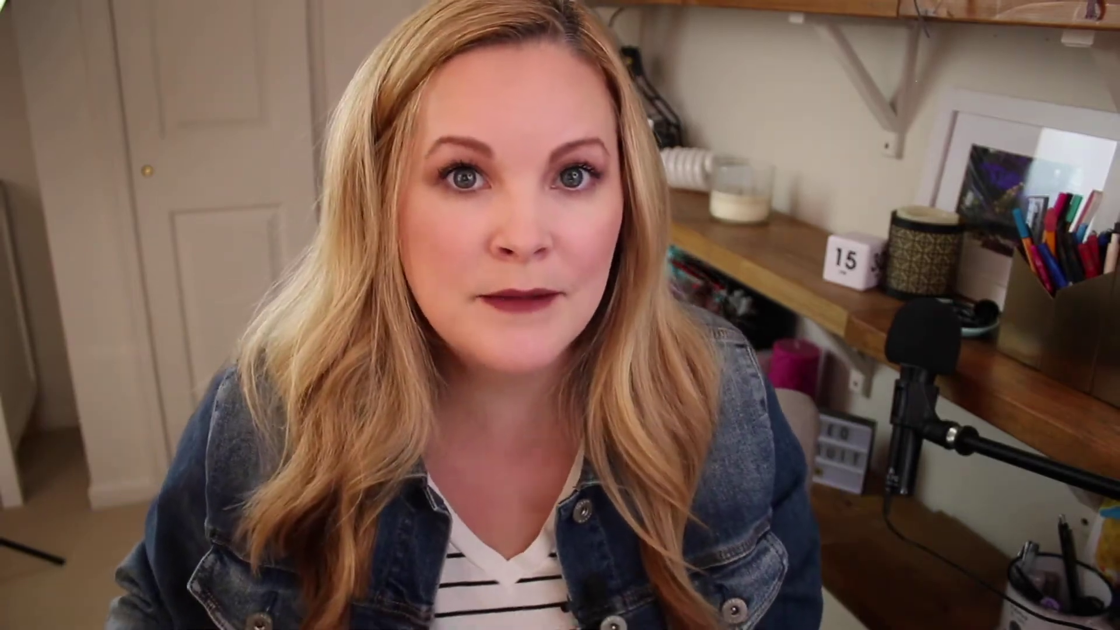
Add ES_Dimples - oomiee.mp3 from the Desktop folder in Finder beneath iMovie's main video clip and show the project's media
key("super+Tab")
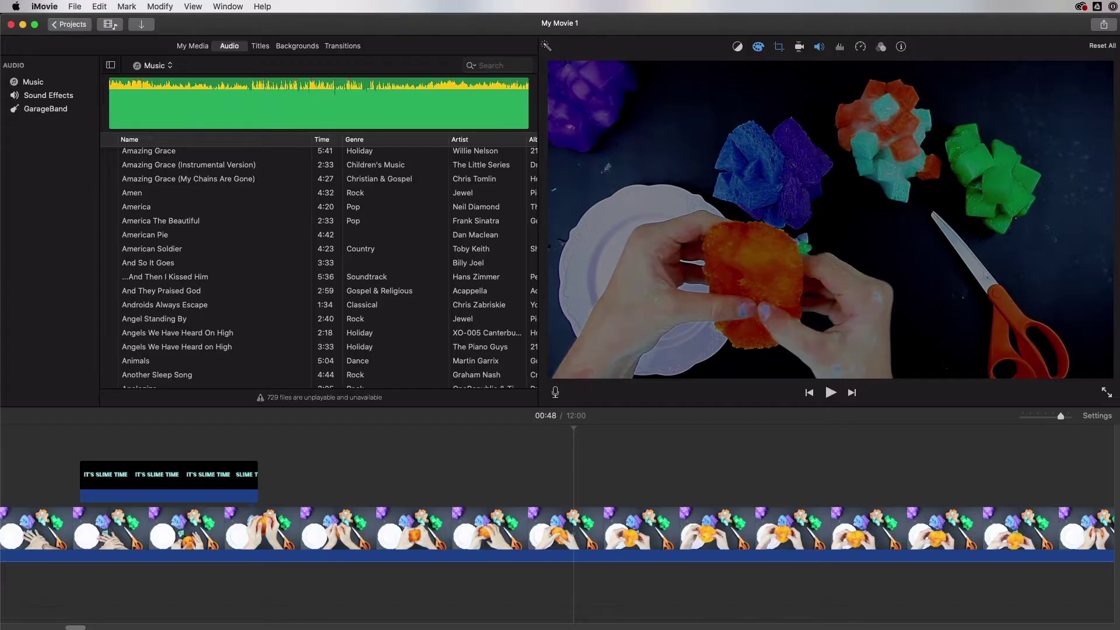
key("super+Tab")
left_click_drag(1094, 201, 803, 148)
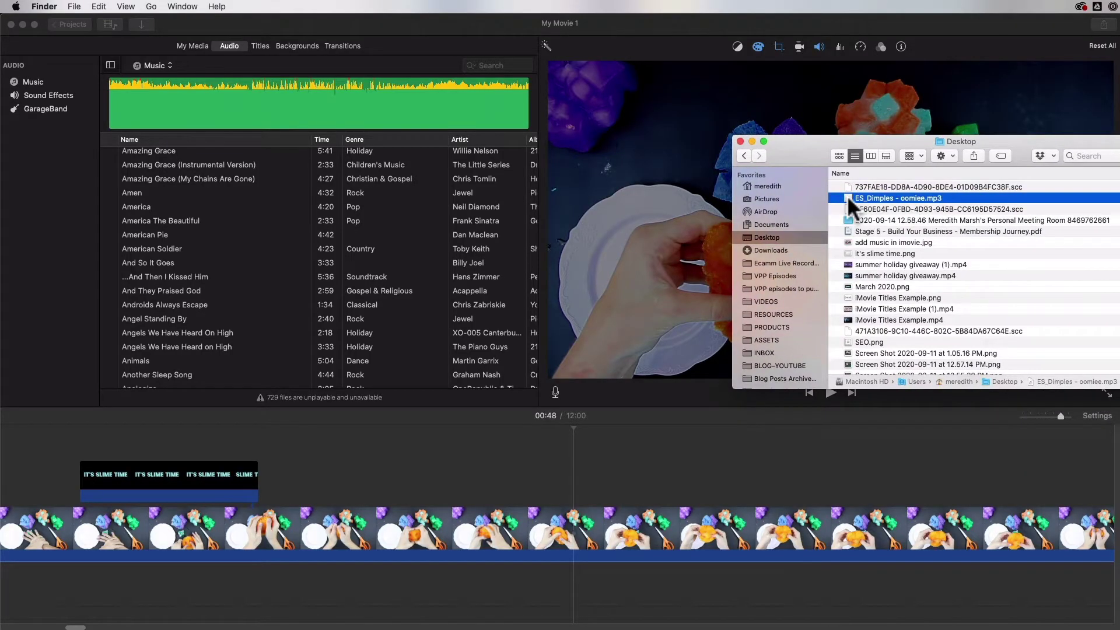
left_click_drag(847, 197, 596, 486)
left_click_drag(575, 550, 319, 579)
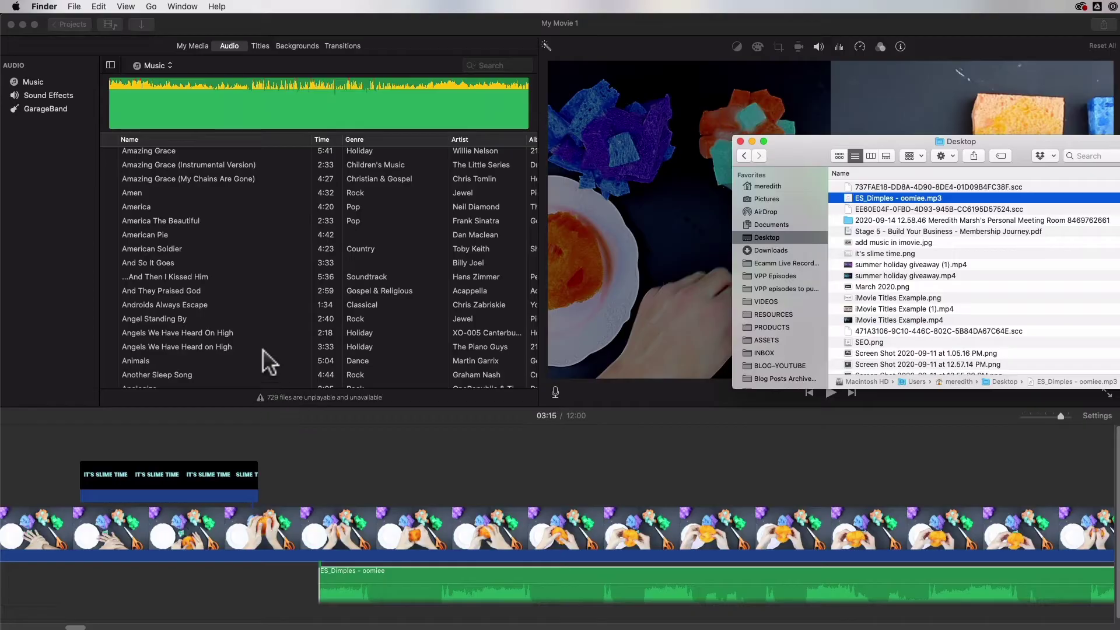
left_click(189, 44)
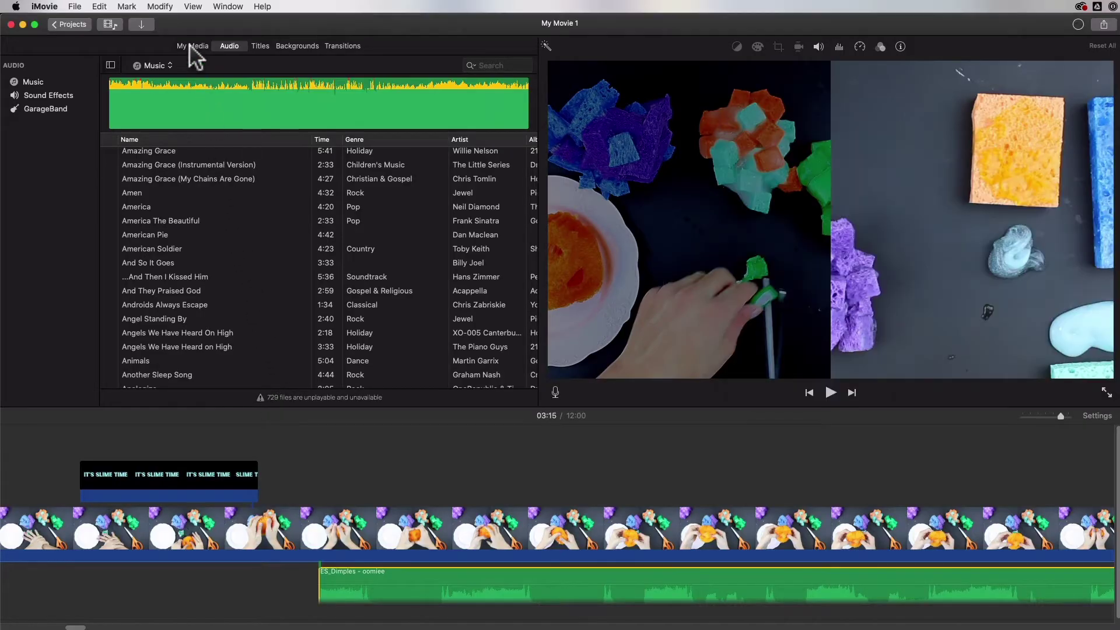
left_click(189, 44)
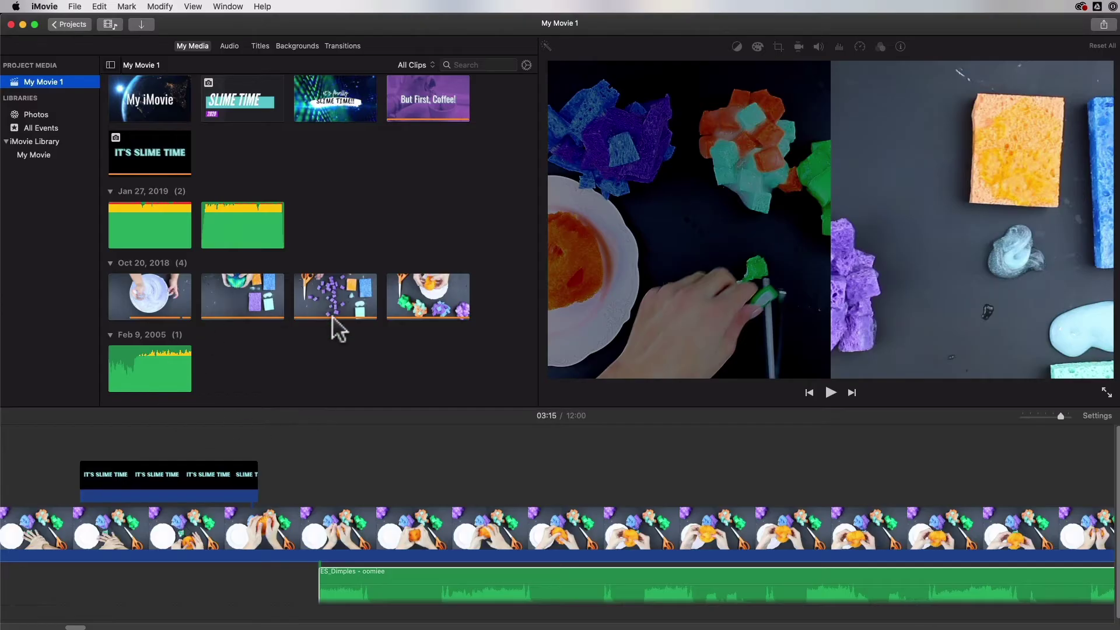
Move the ES_Dimples audio clip to the very beginning of the movie timeline
left_click(376, 572)
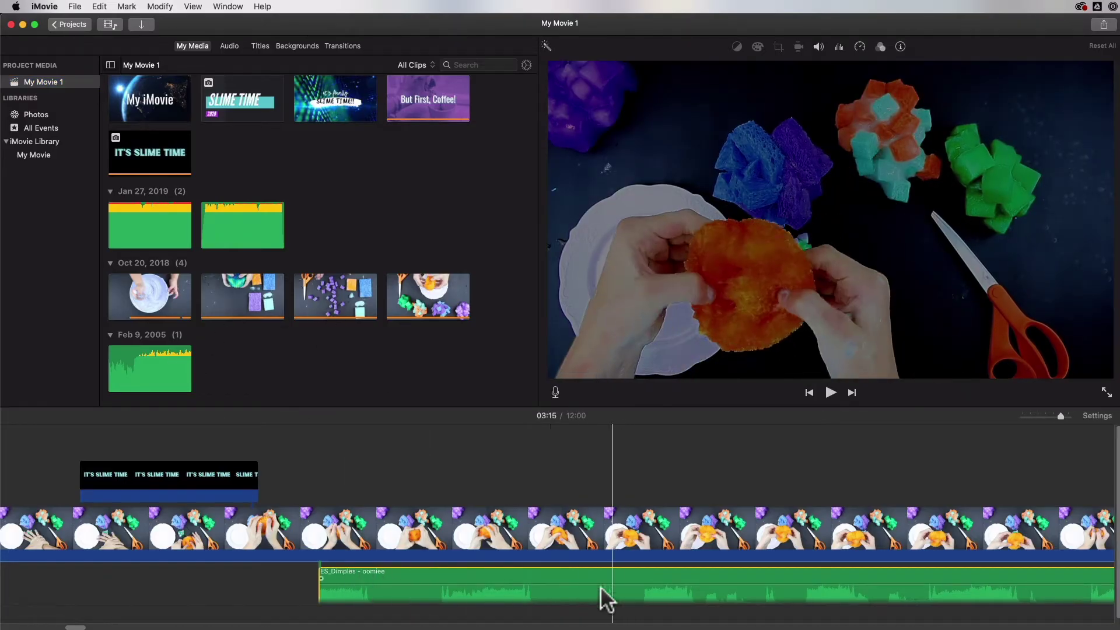
left_click_drag(562, 572, 321, 583)
scroll(327, 583, "left", 5)
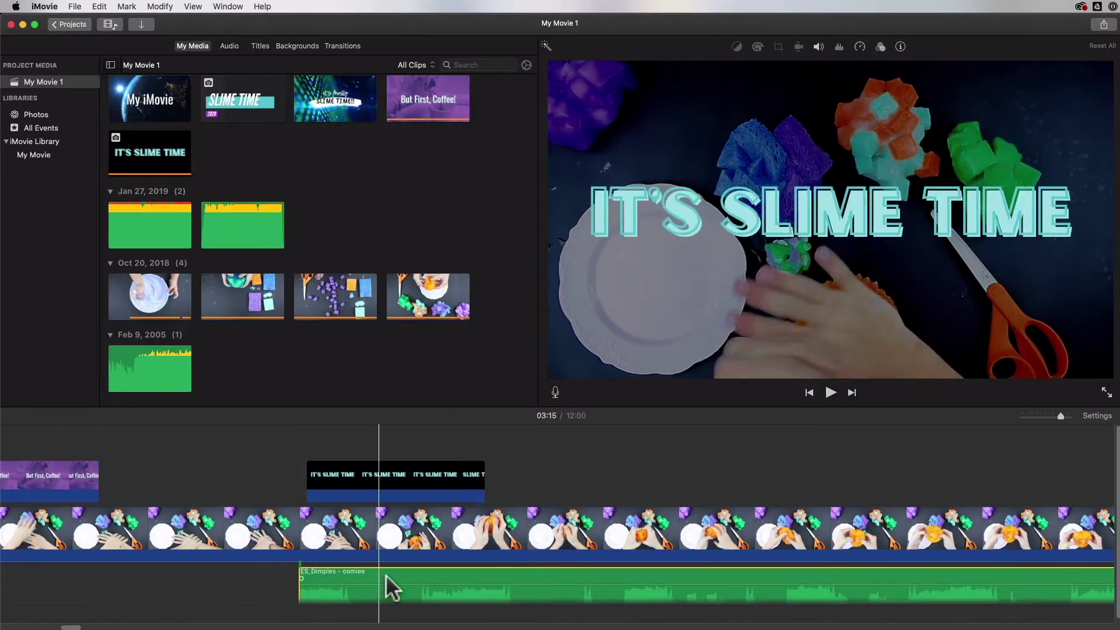
scroll(449, 581, "down", 1)
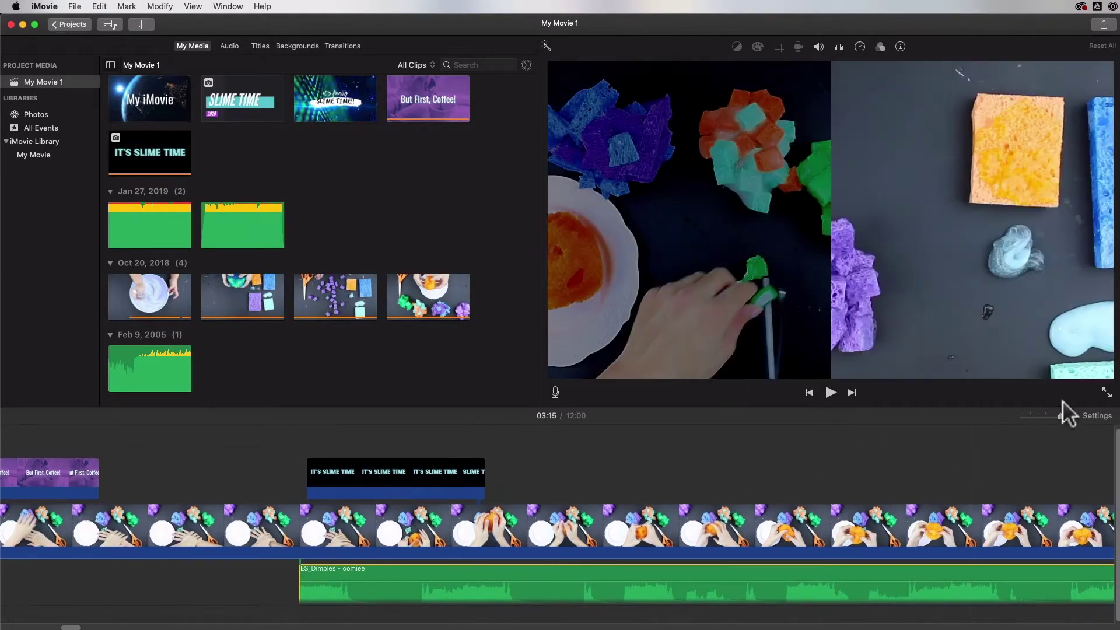
left_click_drag(1052, 413, 1045, 414)
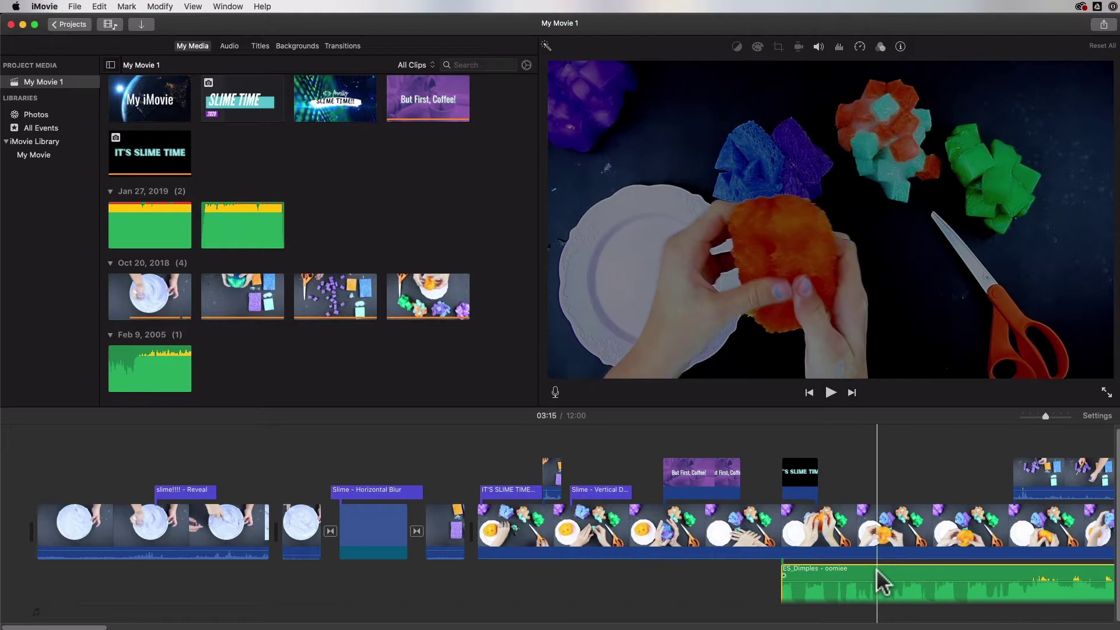
left_click_drag(816, 580, 222, 582)
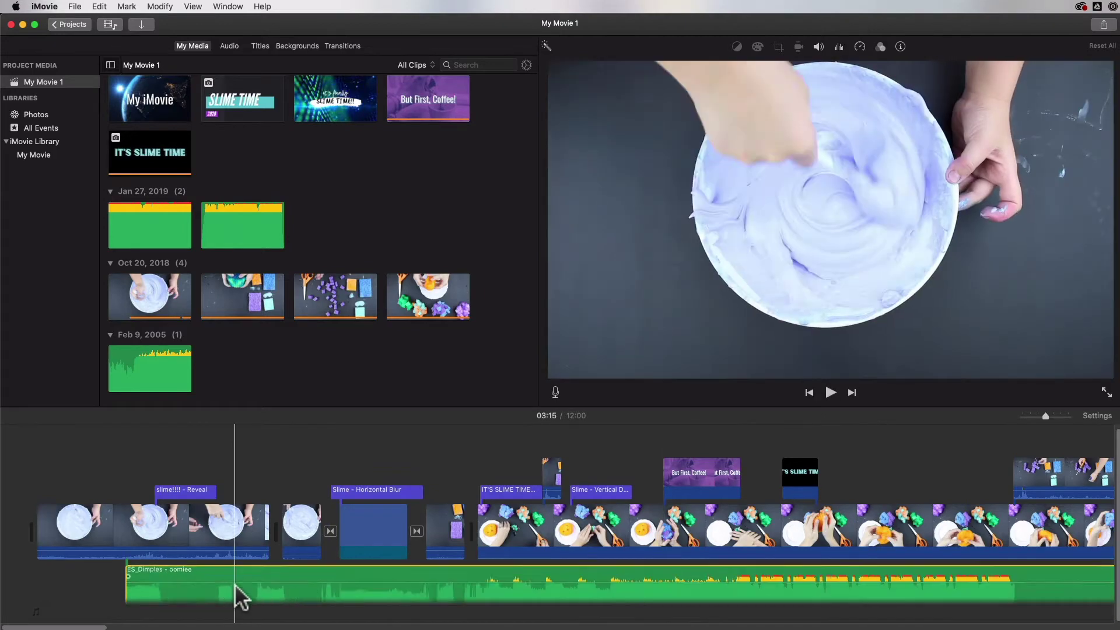
left_click_drag(337, 582, 26, 589)
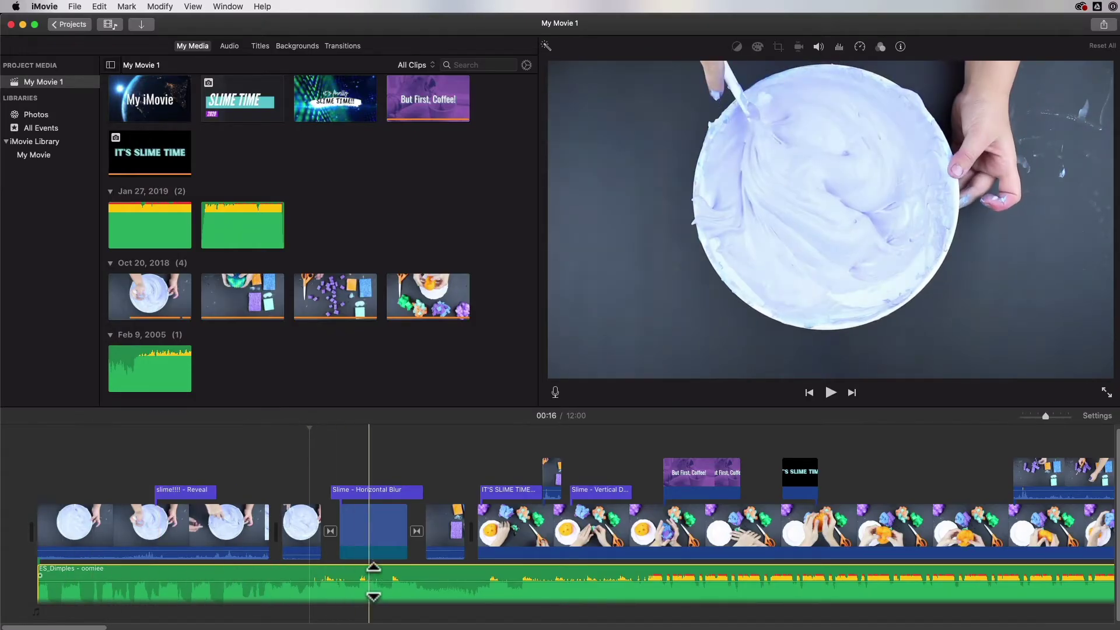
Split the ES_Dimples audio clip at 00:22, where the IT'S SLIME TIME section begins, and delete the second part
left_click(467, 571)
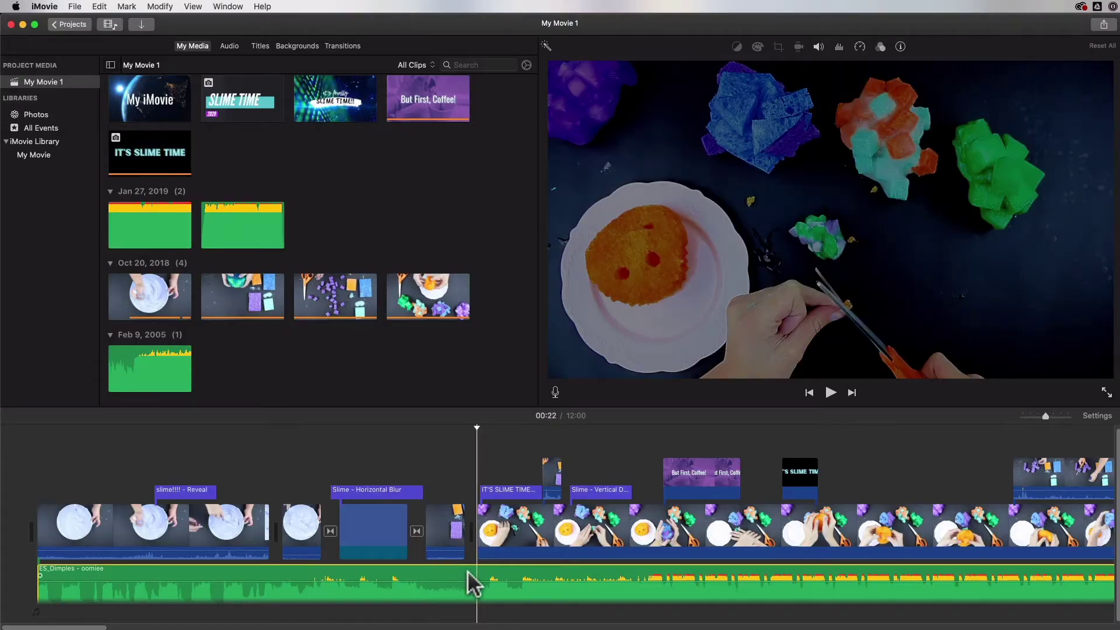
right_click(467, 571)
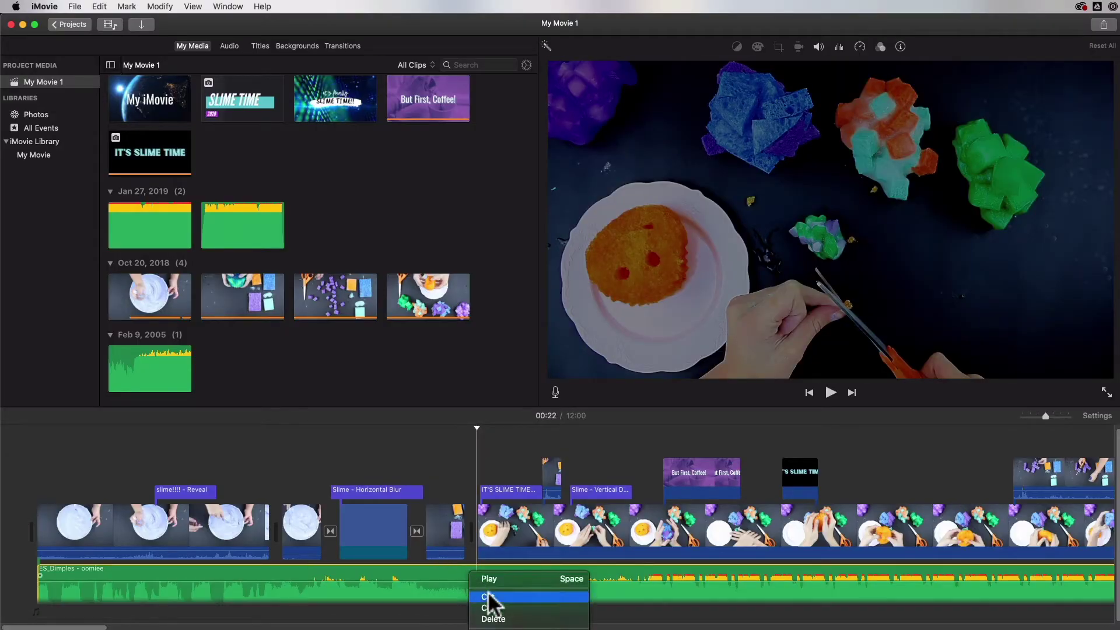
left_click(493, 627)
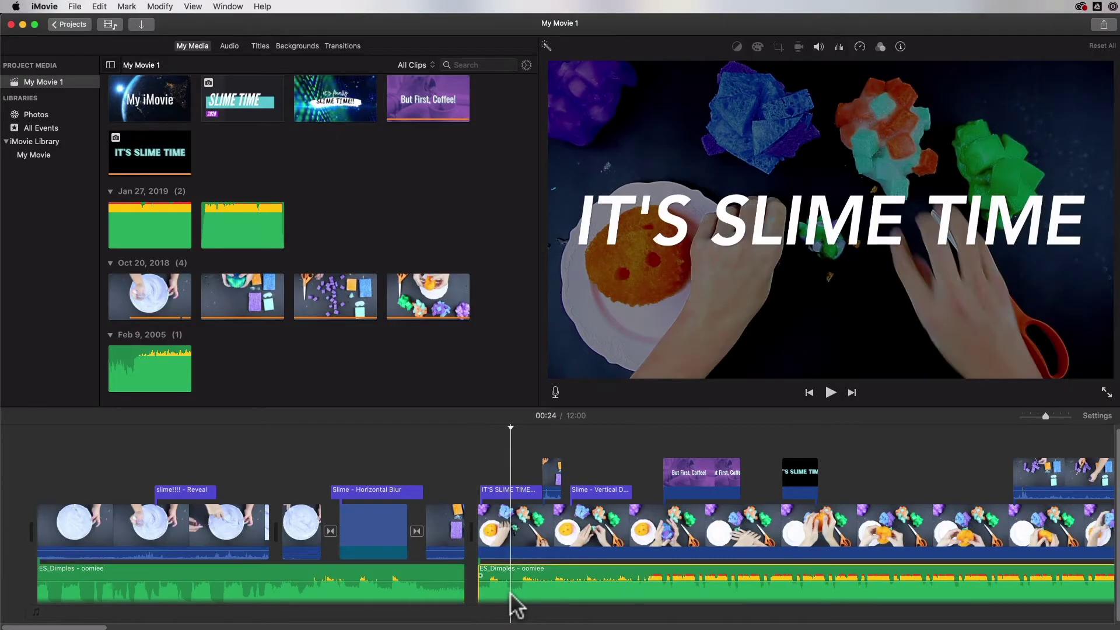
key("Delete")
Add a fade-in to the start and a fade-out to the end of the trimmed ES_Dimples clip
left_click(425, 589)
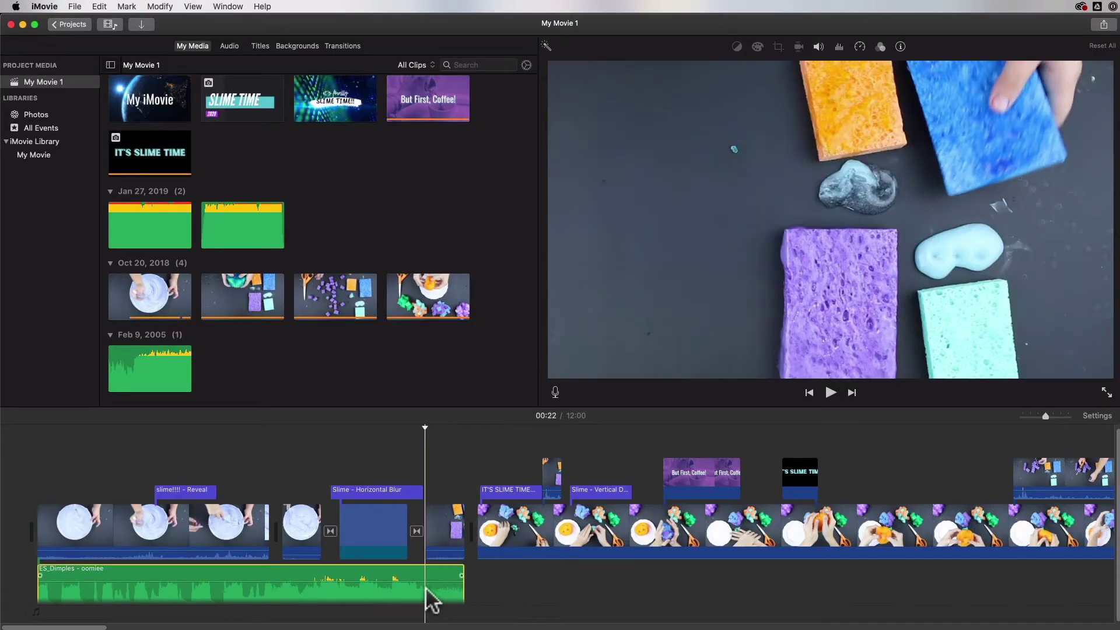
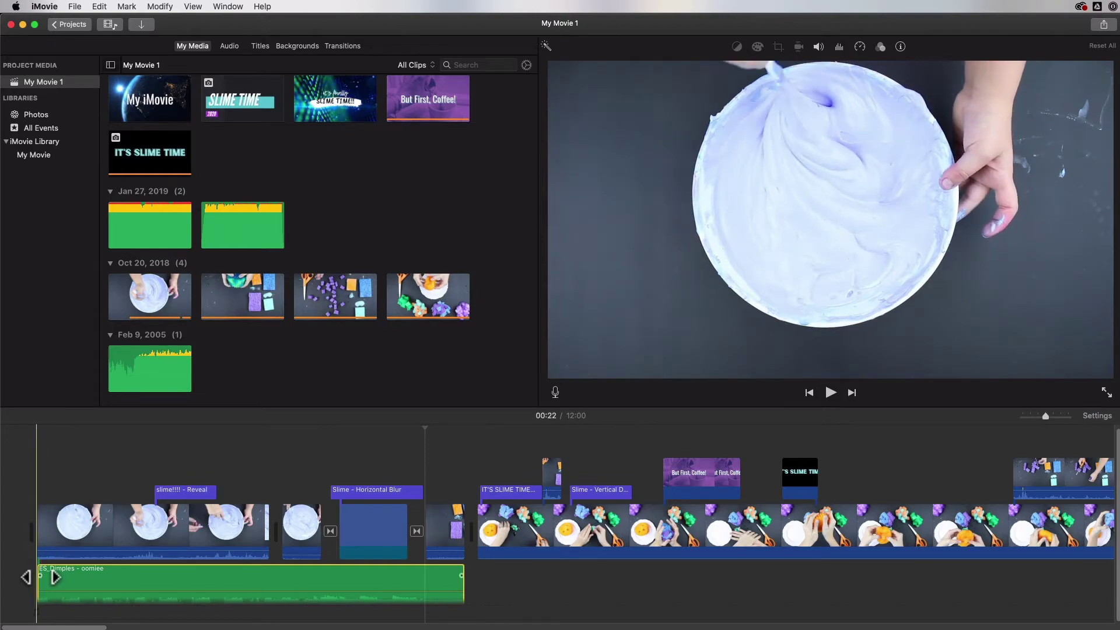
left_click_drag(40, 578, 213, 576)
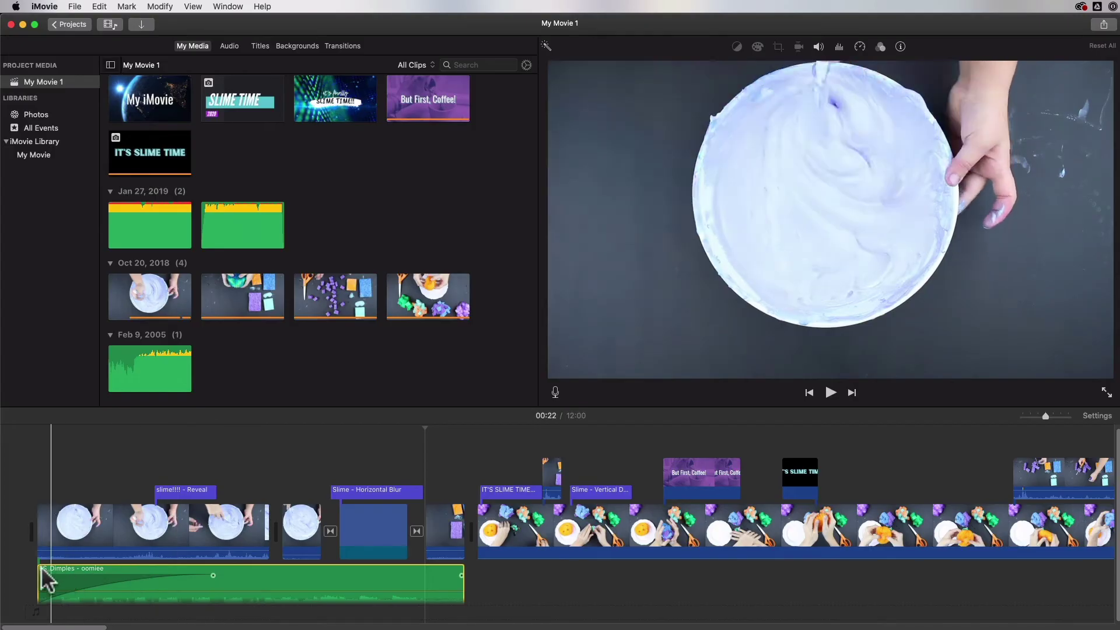
key("space")
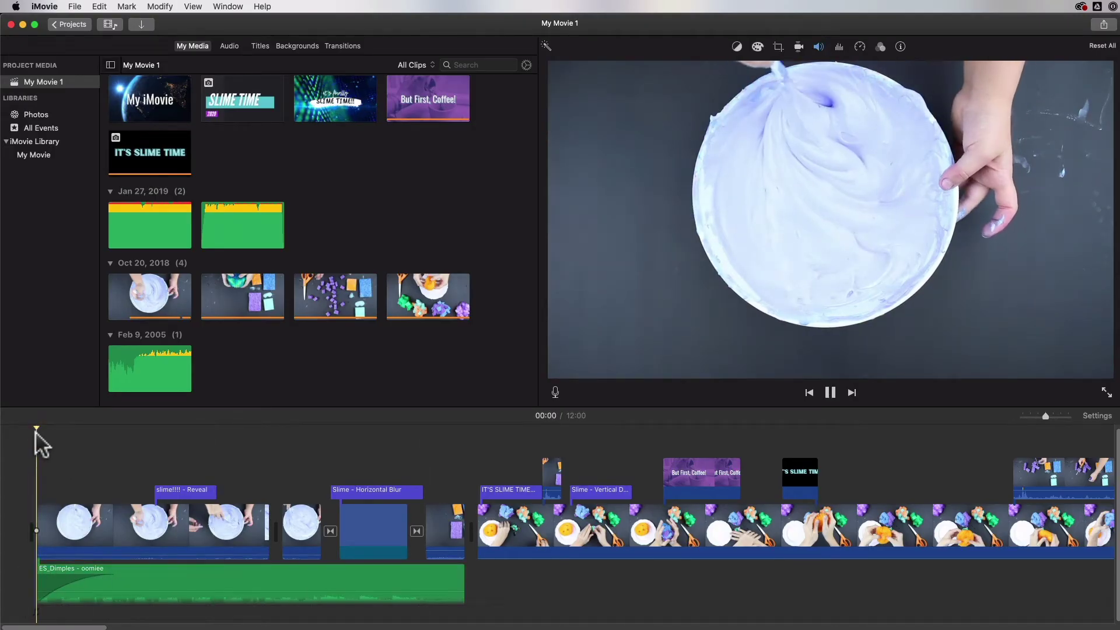
key("space")
left_click_drag(461, 576, 412, 575)
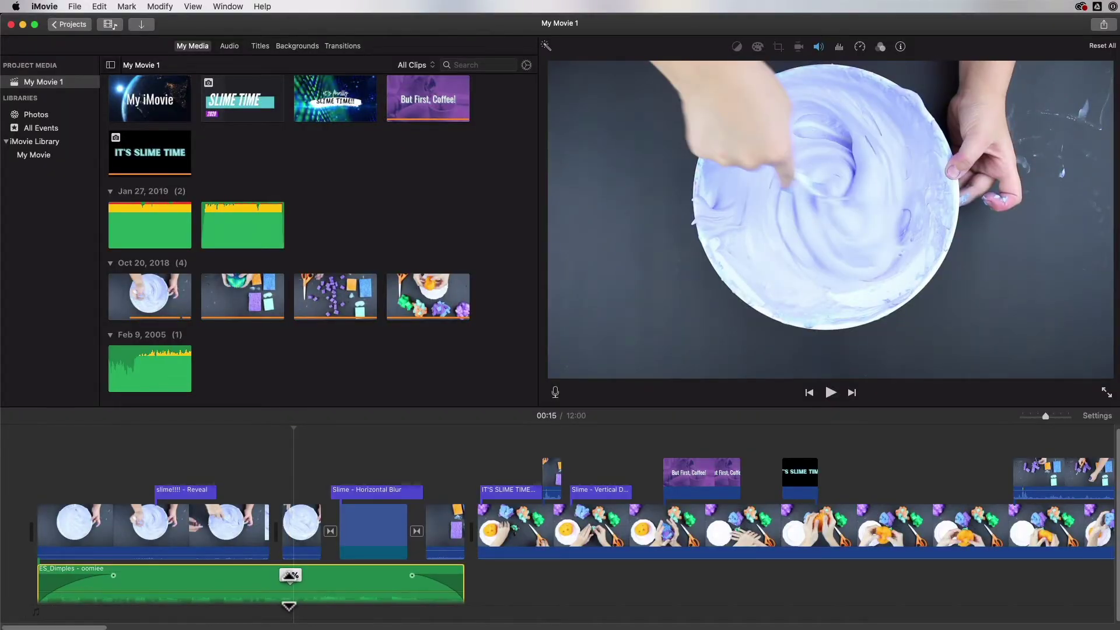
Review the ES_Dimples clip's volume settings and its background noise reduction and equalizer options
left_click(818, 46)
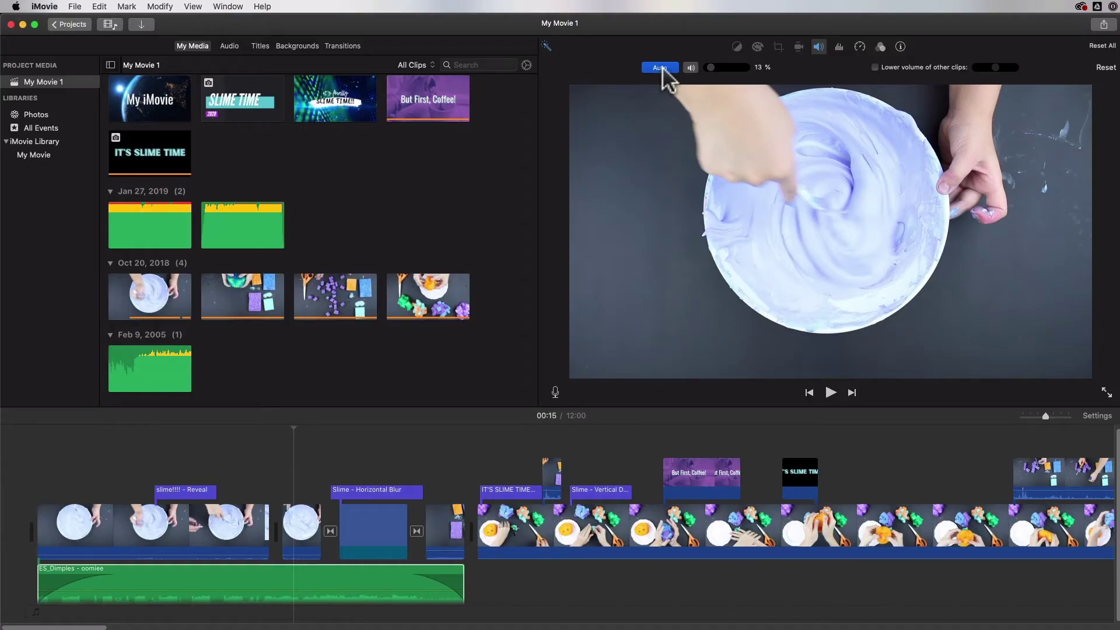
left_click(838, 47)
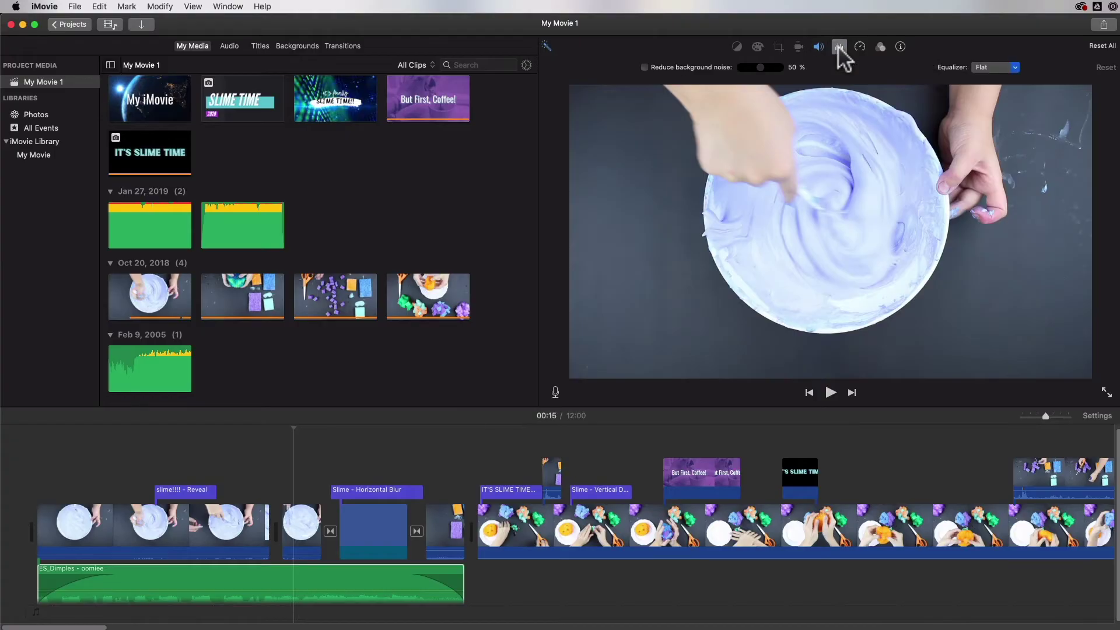
left_click(838, 47)
left_click(838, 46)
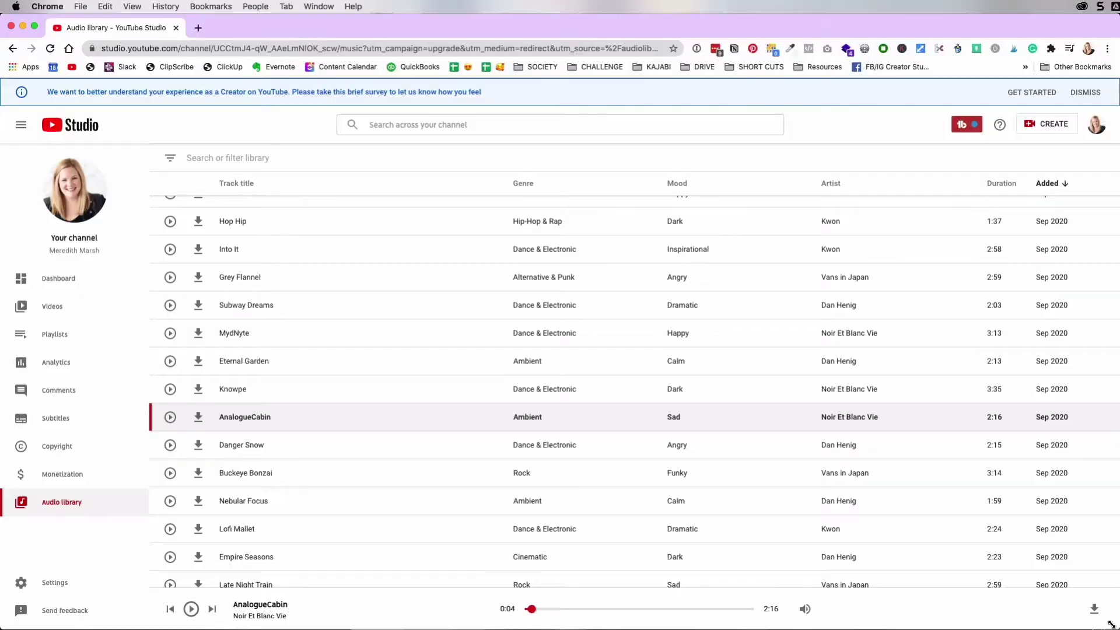
Switch to YouTube Studio in Chrome and view the beginning of the Audio library's track list
scroll(360, 392, "up", 5)
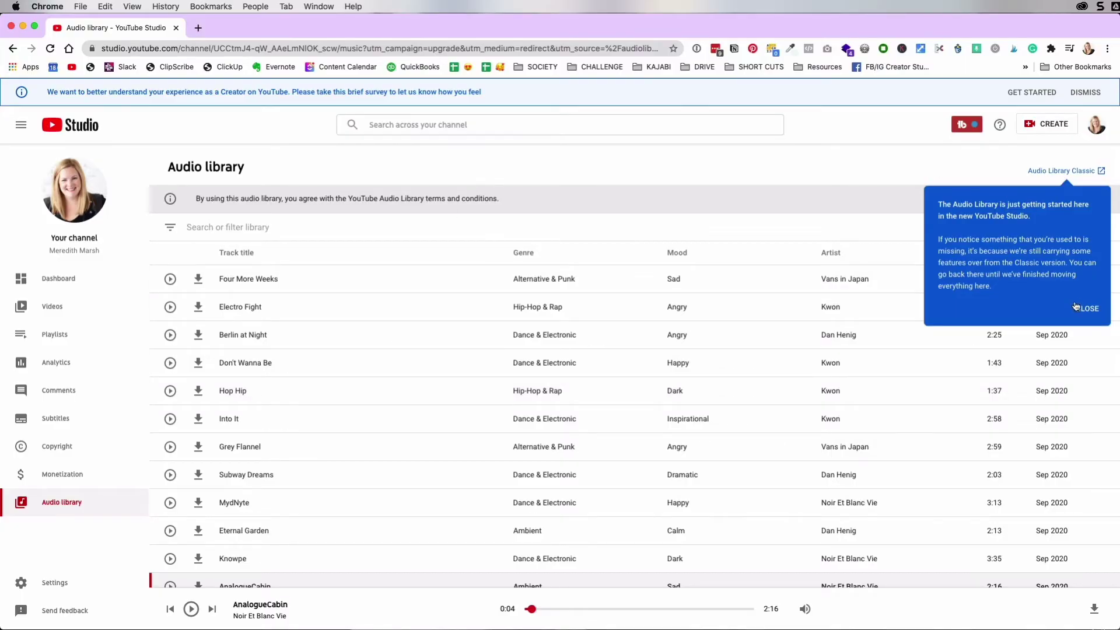
Dismiss the Audio Library notice, then preview and download the track Don't Wanna Be
left_click(885, 315)
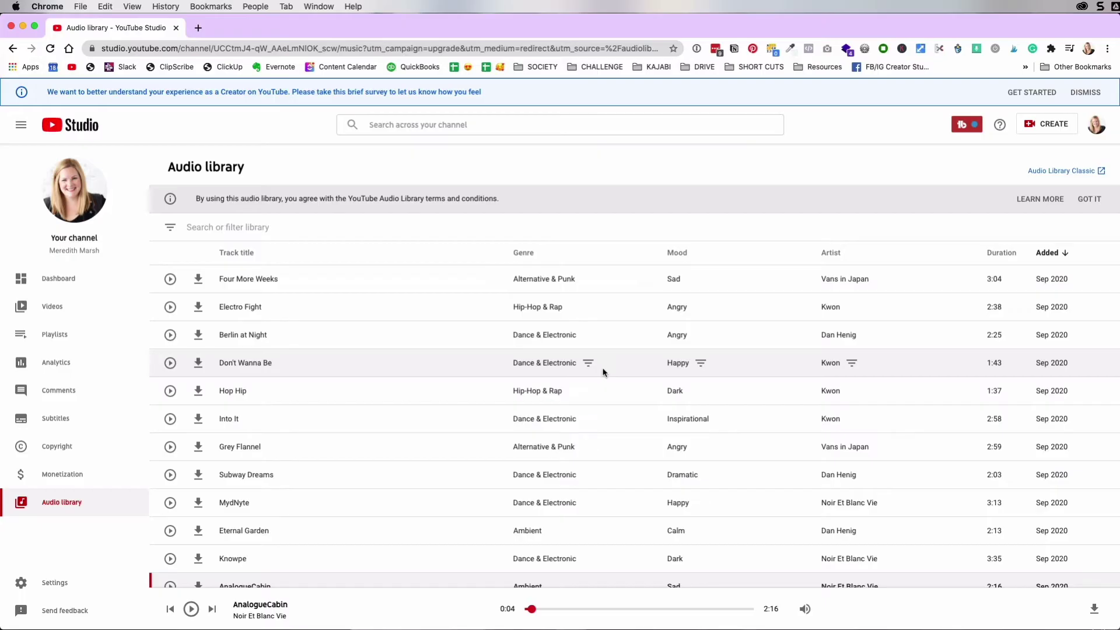
left_click(169, 362)
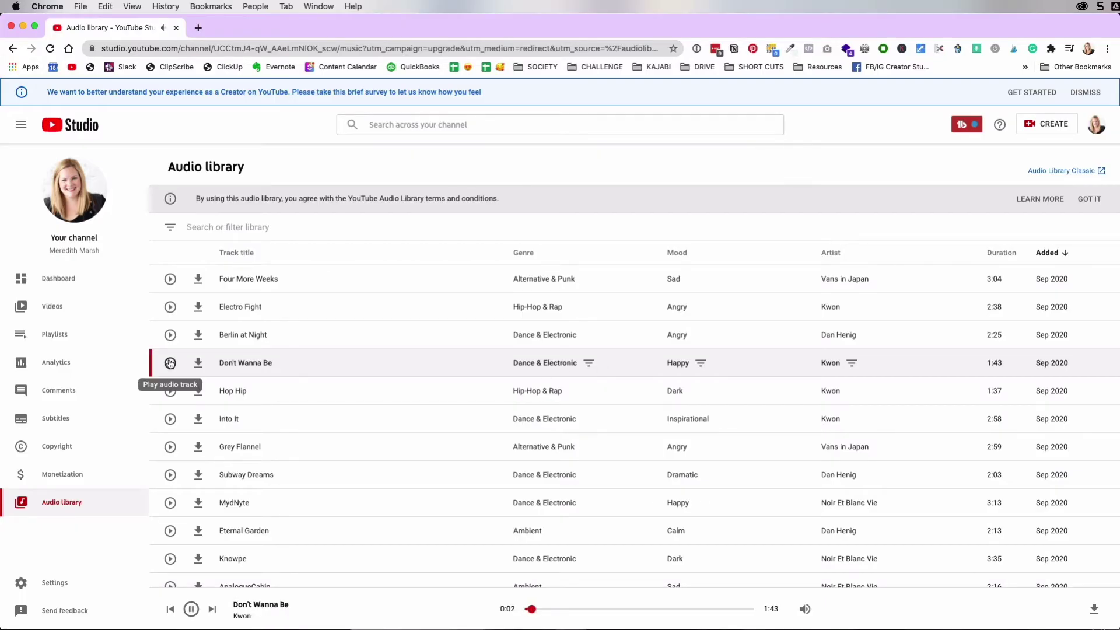
left_click(198, 363)
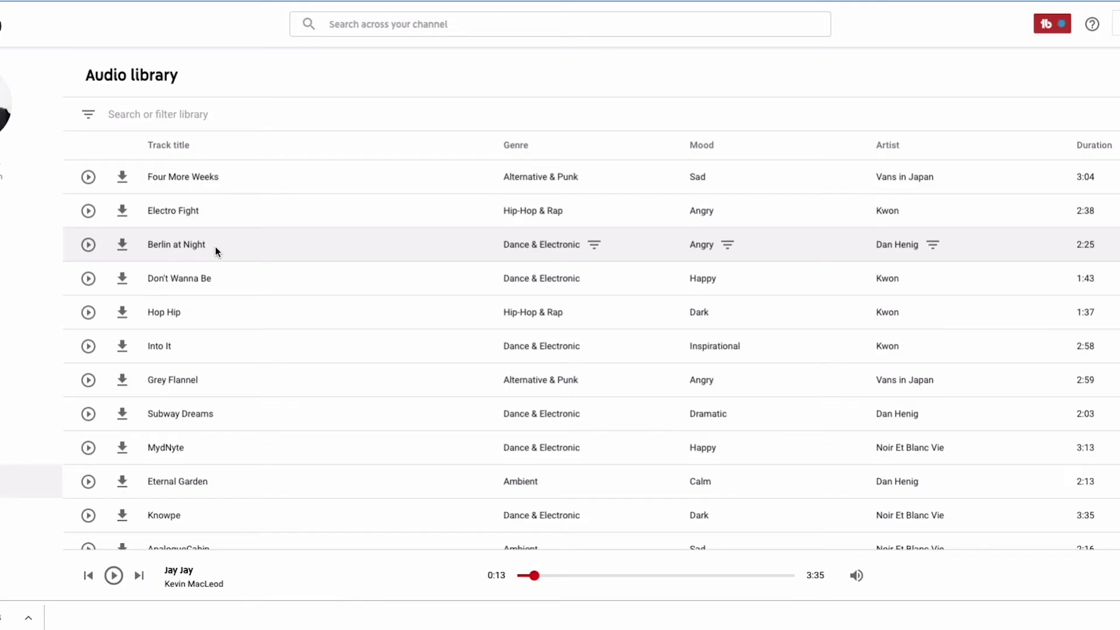
Look through the Audio library's track list down to the end of the page and open its terms and conditions
scroll(275, 314, "down", 2)
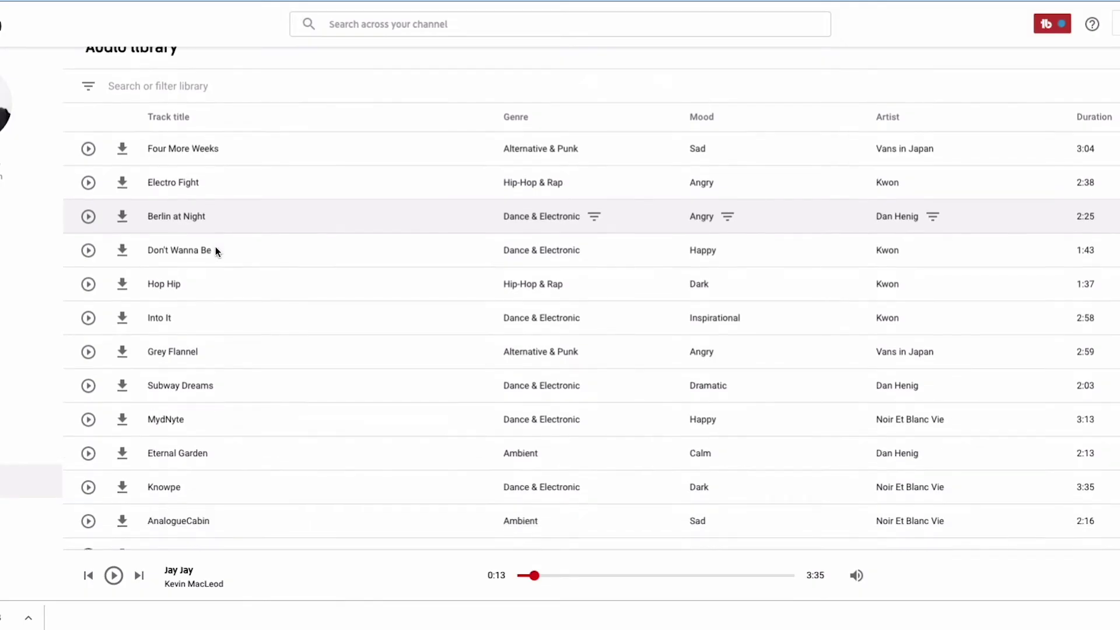
scroll(215, 247, "down", 2)
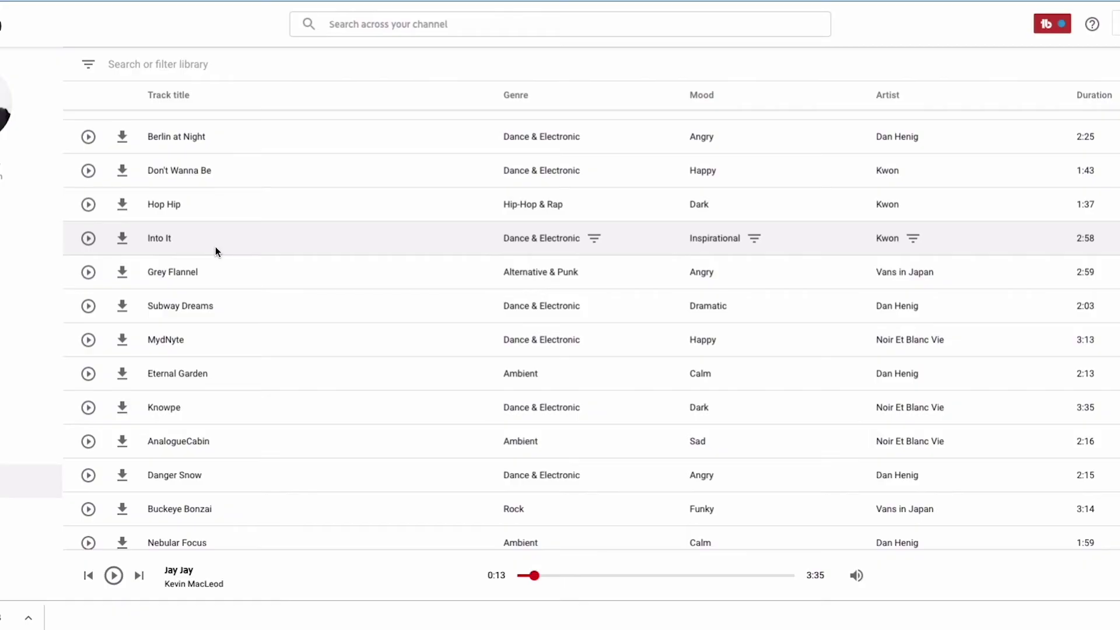
scroll(215, 246, "down", 1)
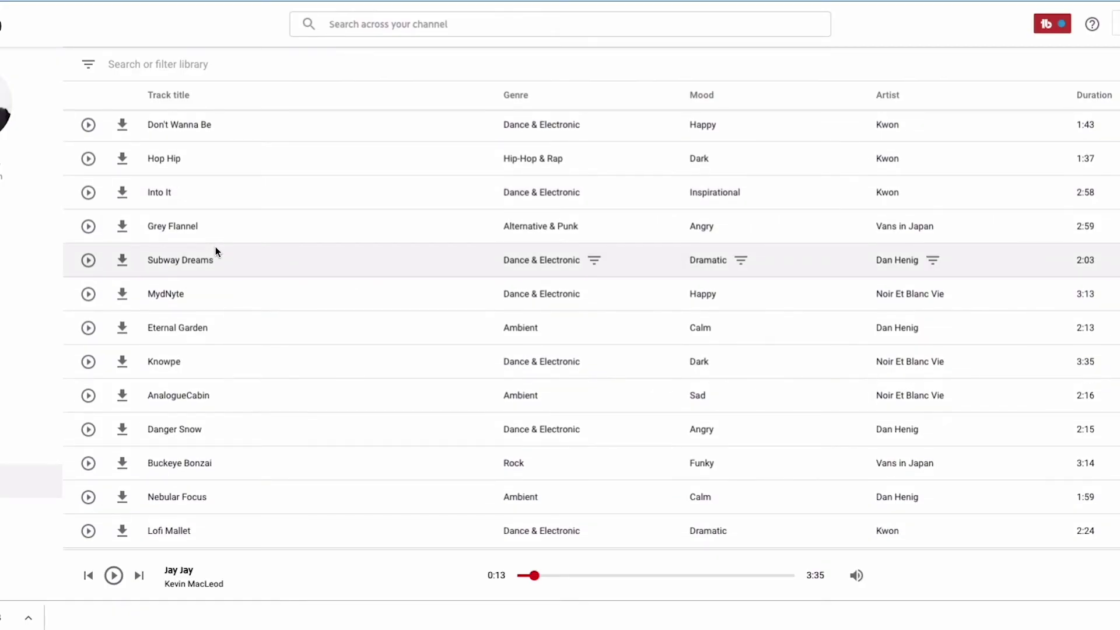
scroll(216, 247, "down", 1)
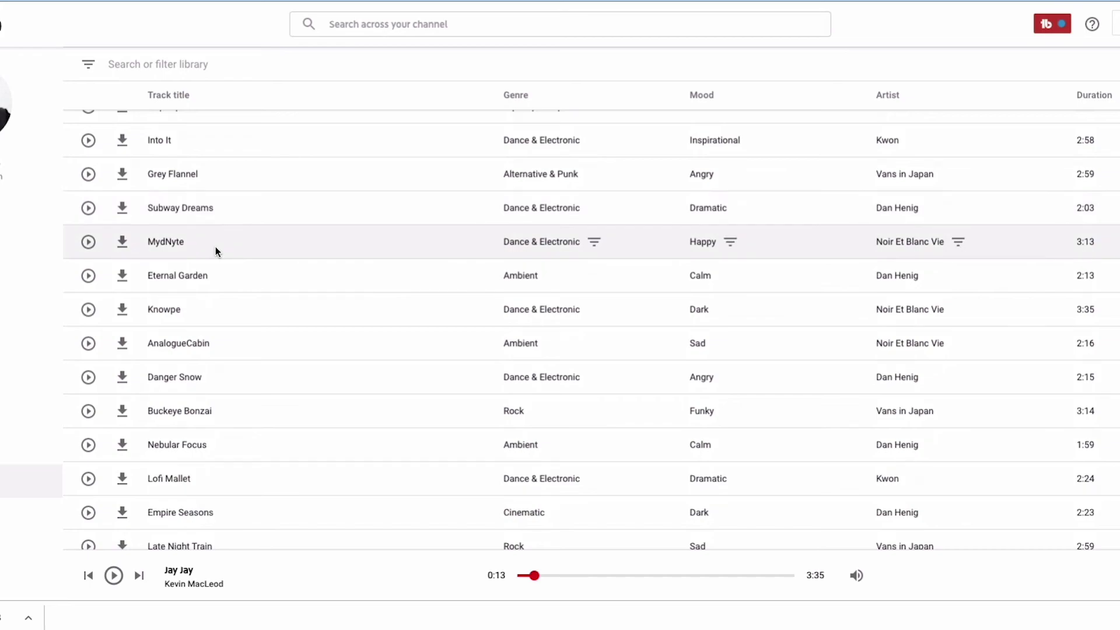
scroll(215, 251, "down", 2)
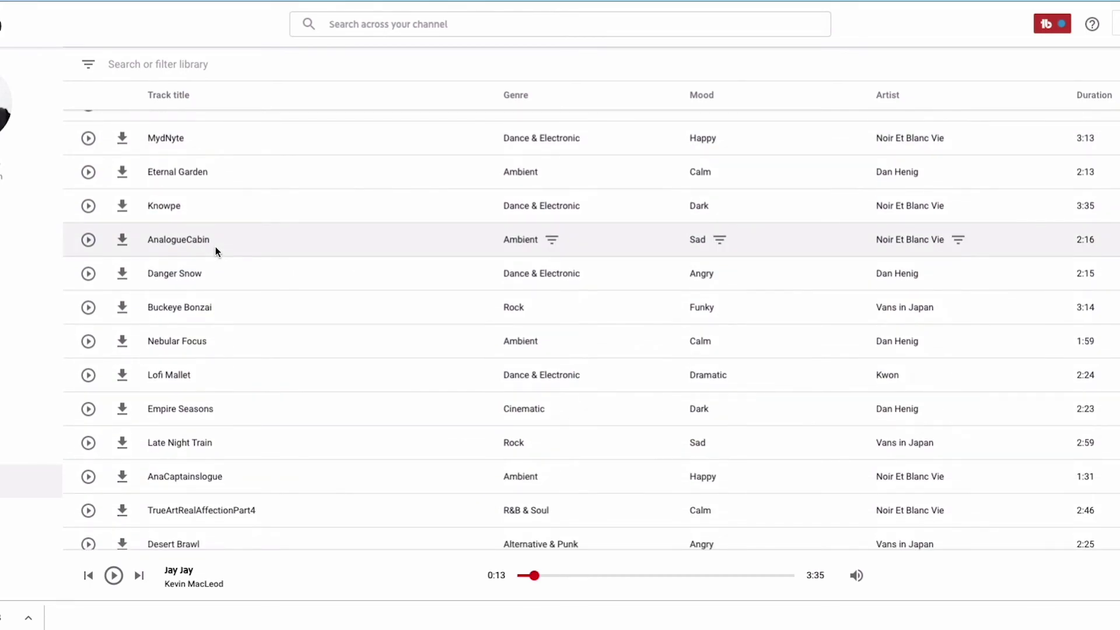
scroll(215, 246, "down", 4)
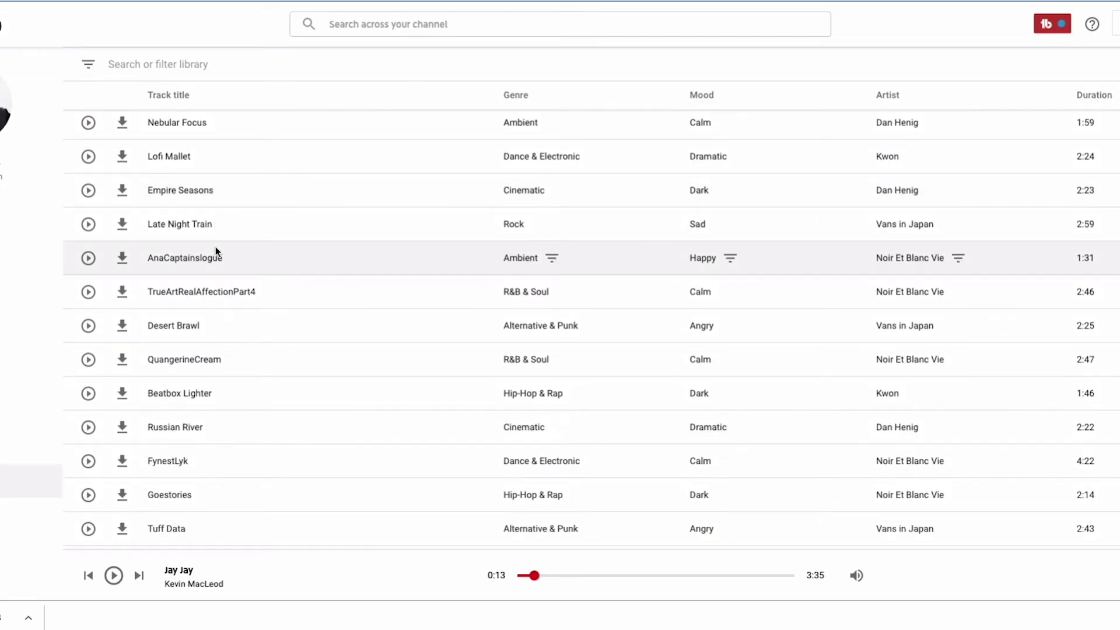
scroll(215, 246, "down", 2)
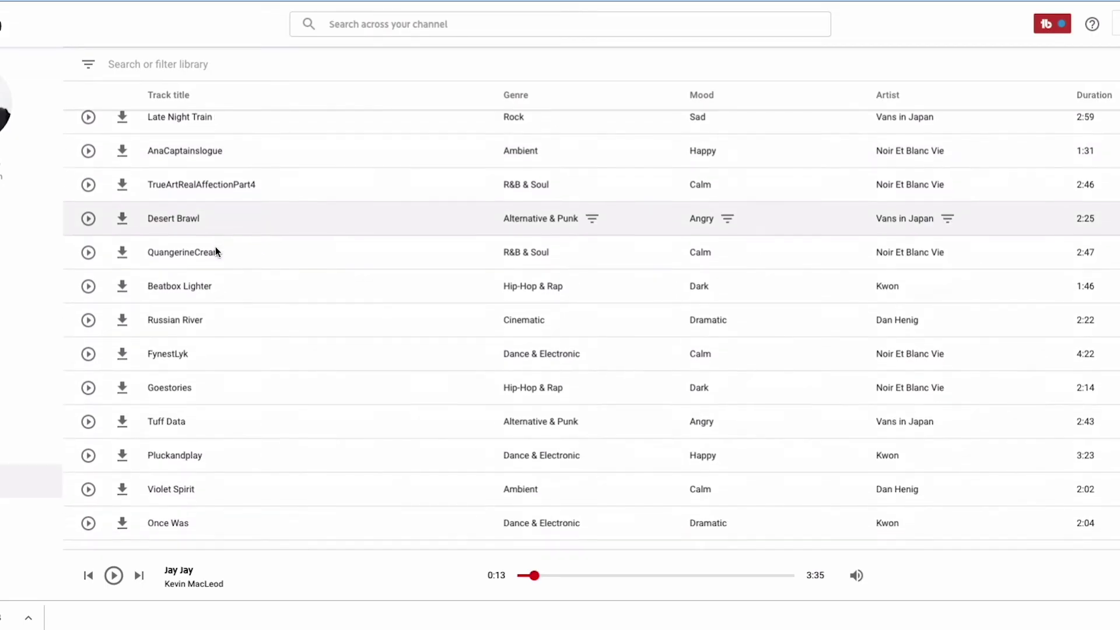
scroll(216, 246, "down", 1)
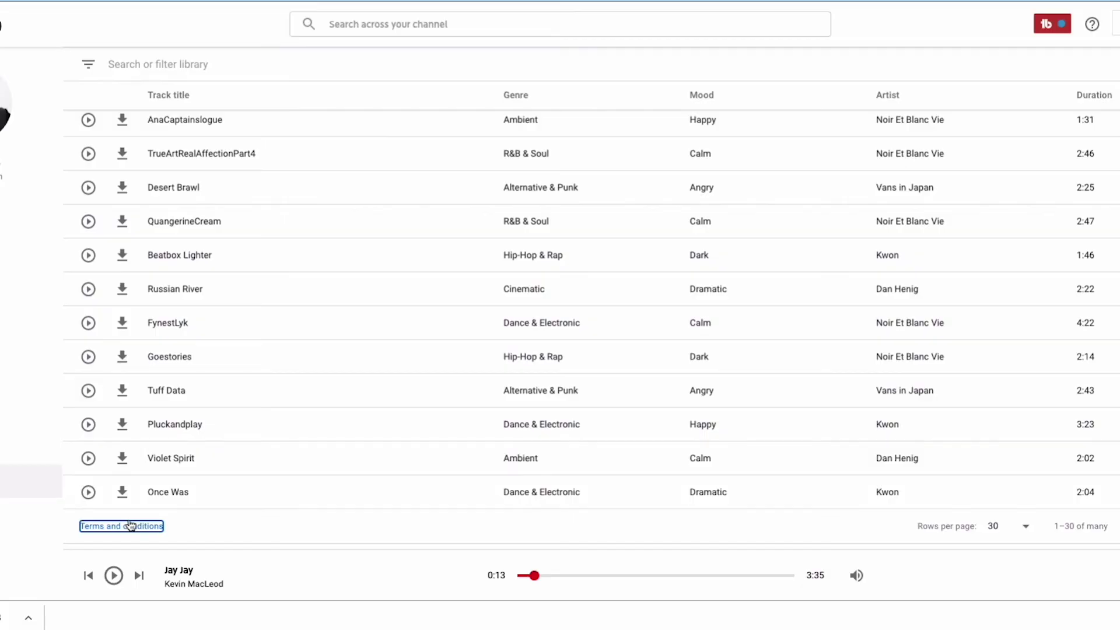
left_click(130, 525)
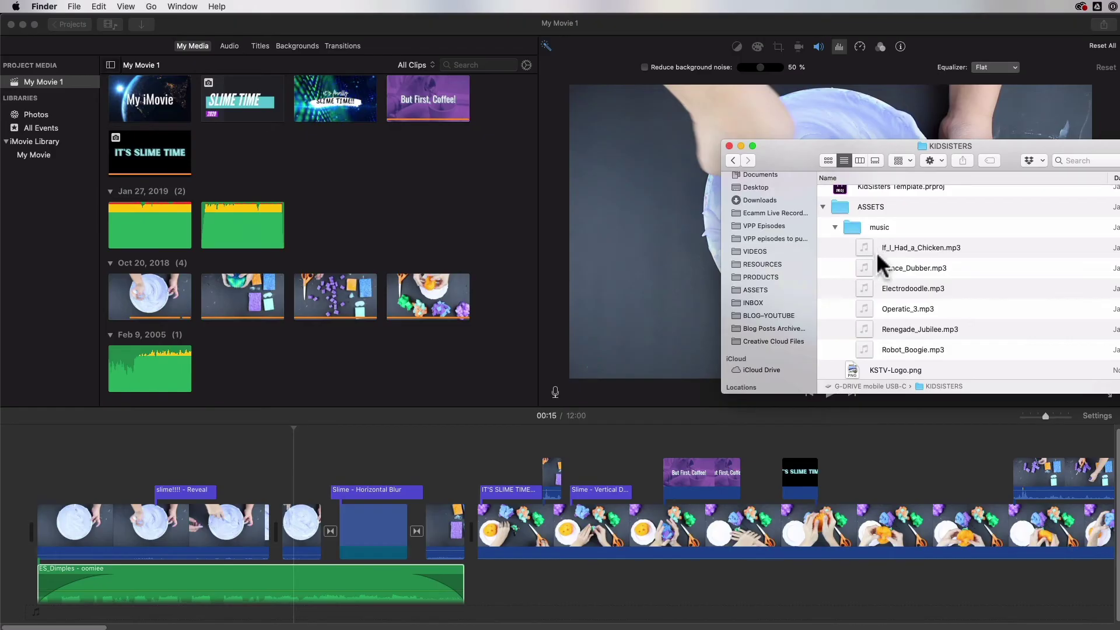
Add If_I_Had_a_Chicken.mp3 from the Finder music folder to the iMovie timeline after the ES_Dimples clip and give its start a fade-in
scroll(876, 251, "down", 1)
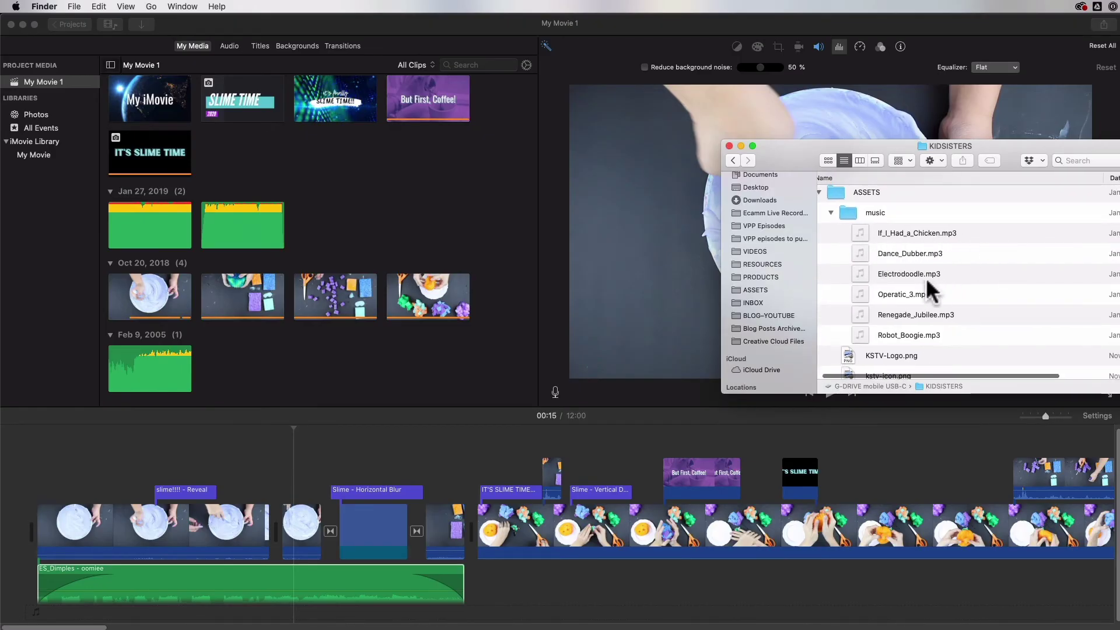
left_click_drag(859, 229, 564, 586)
left_click(670, 577)
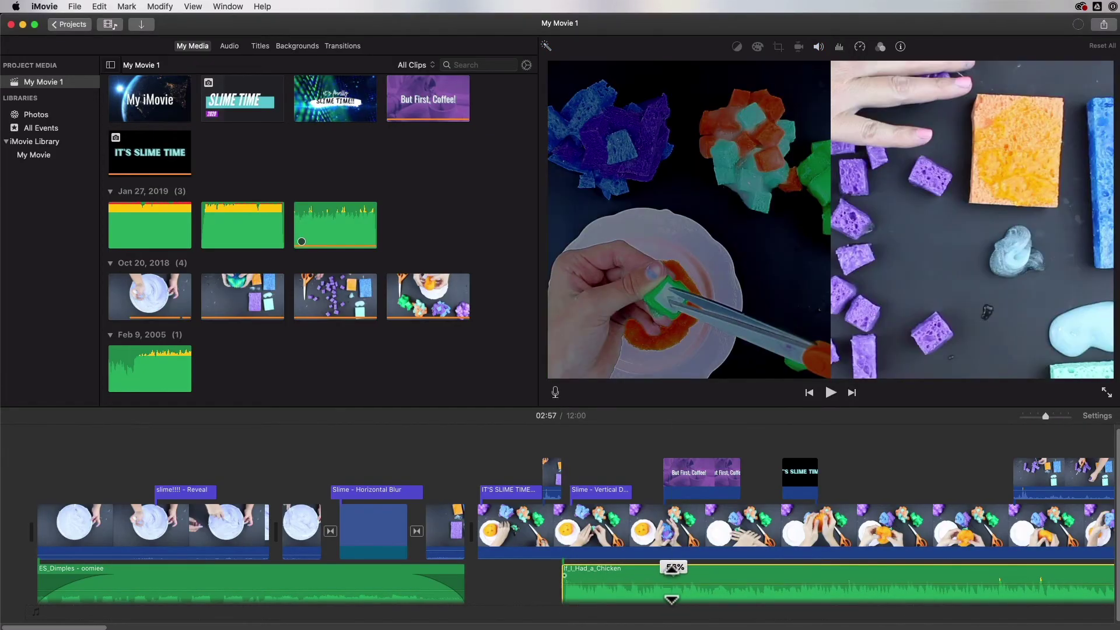
mouse_move(565, 573)
left_mouse_down()
mouse_move(592, 570)
mouse_move(545, 575)
mouse_move(569, 587)
left_mouse_up()
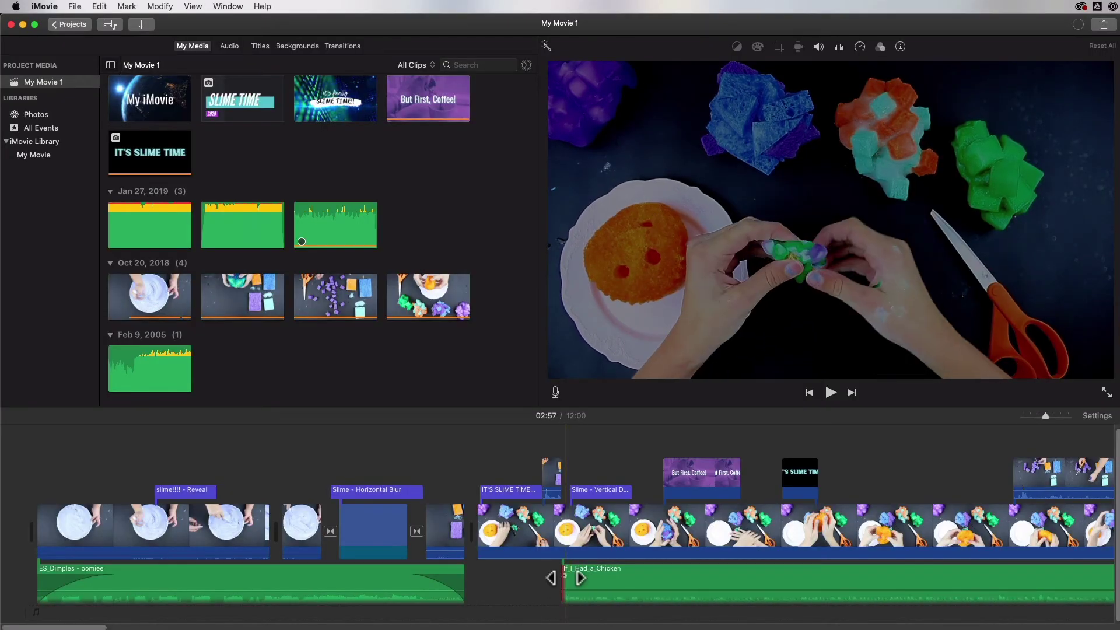
left_click(734, 580)
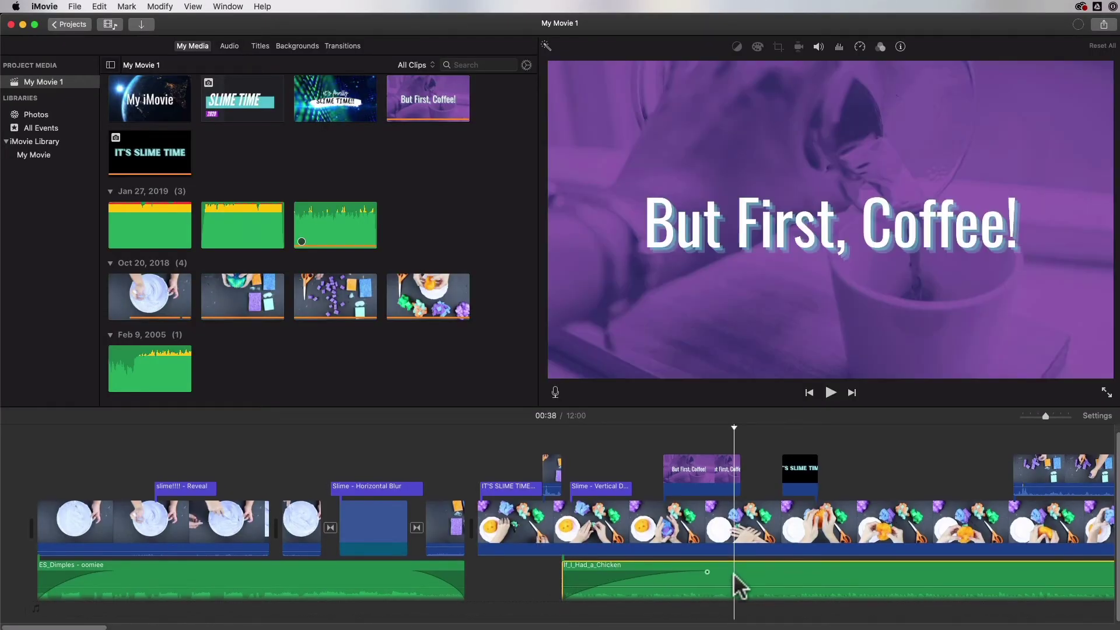